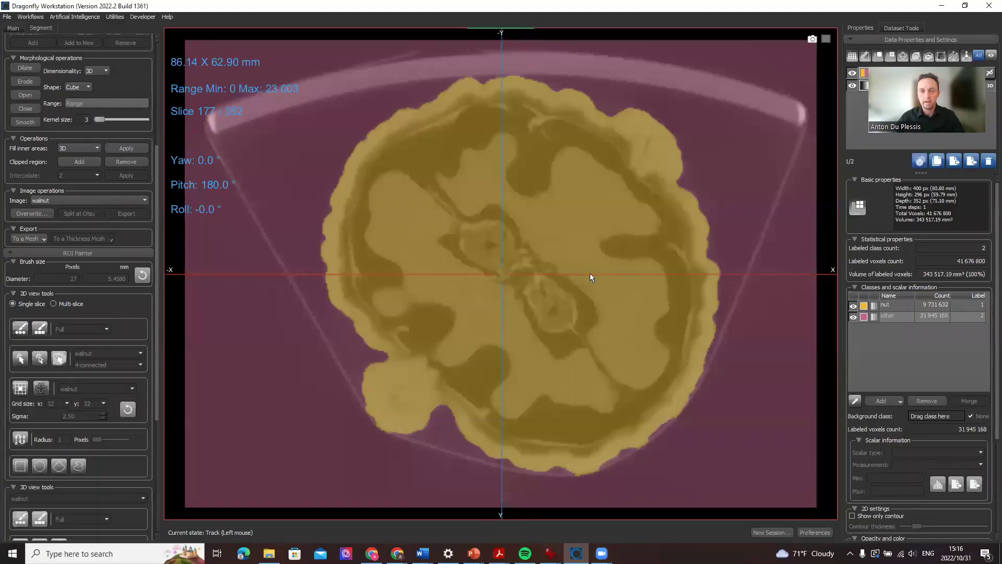
Zoom out and recentre the walnut slice, then restore the four-view layout with the 3D render
scroll(531, 180, down, 2)
middle_drag(589, 214, 571, 227)
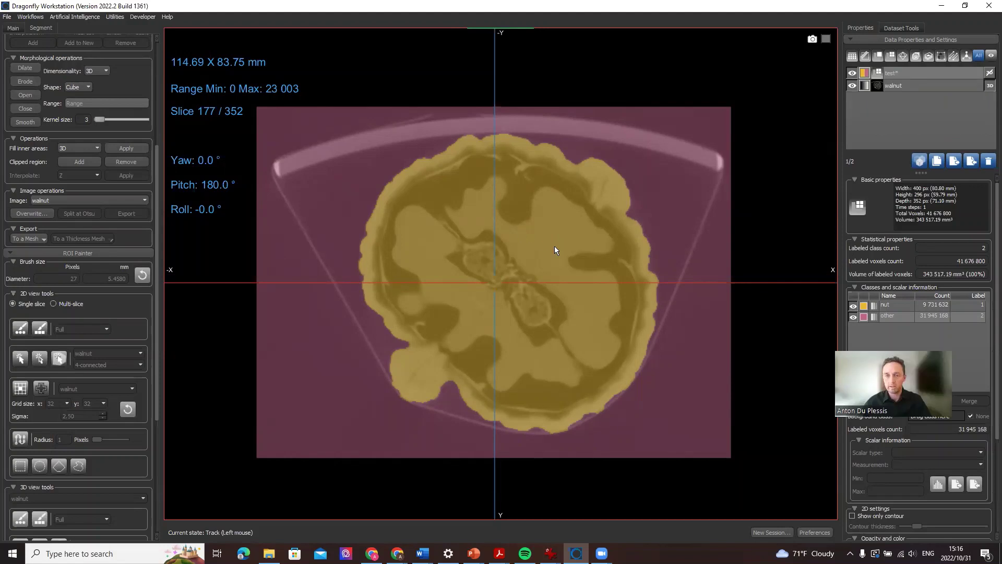
double_click(568, 245)
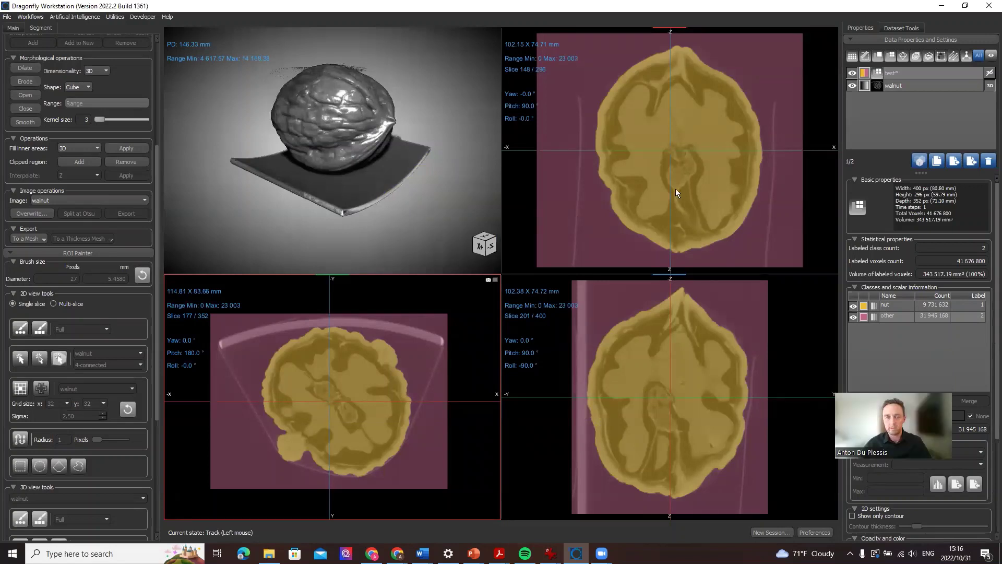
Rotate the 3D walnut, maximise the lower-left slice view, and hide the test* nut/other overlay
drag(404, 151, 365, 153)
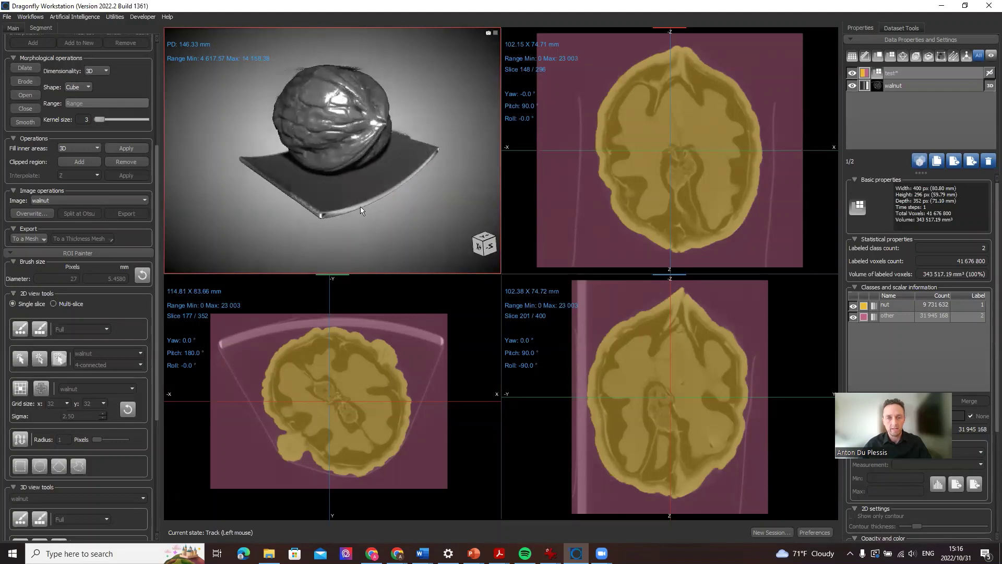
double_click(394, 361)
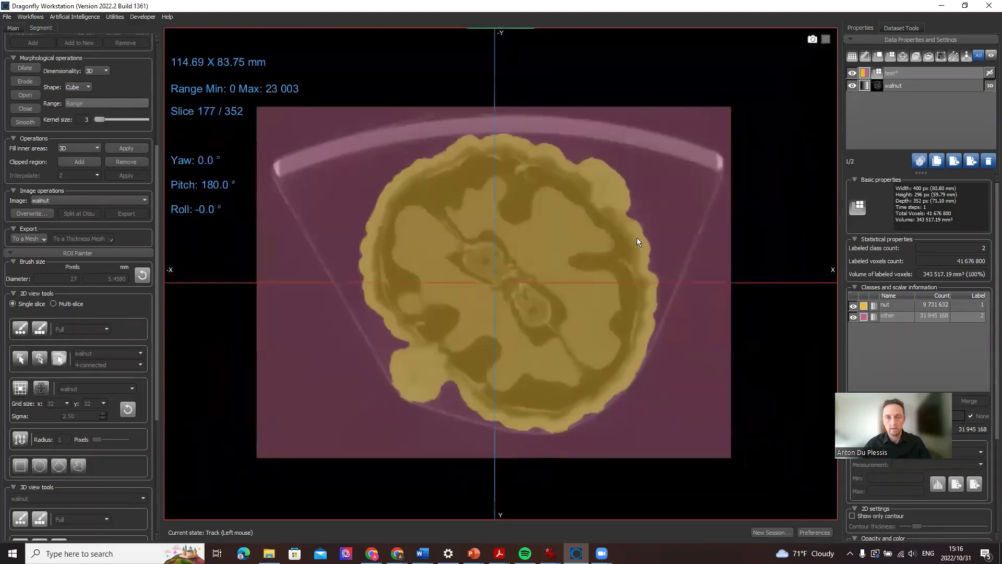
click(852, 72)
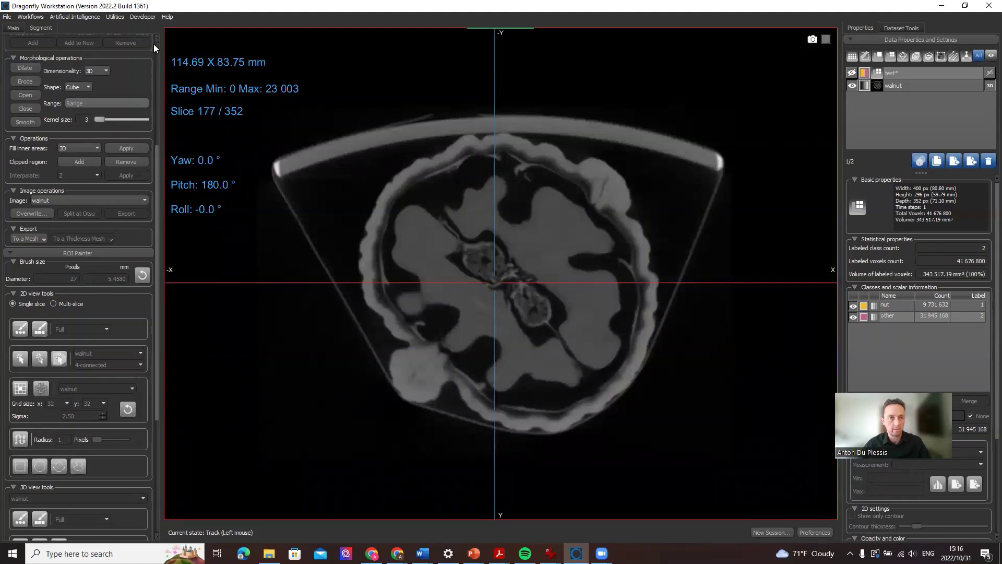
Flip the walnut slice vertically to pitch 0.0°, recentre it, and step to slice 169/352
scroll(155, 44, up, 3)
click(9, 28)
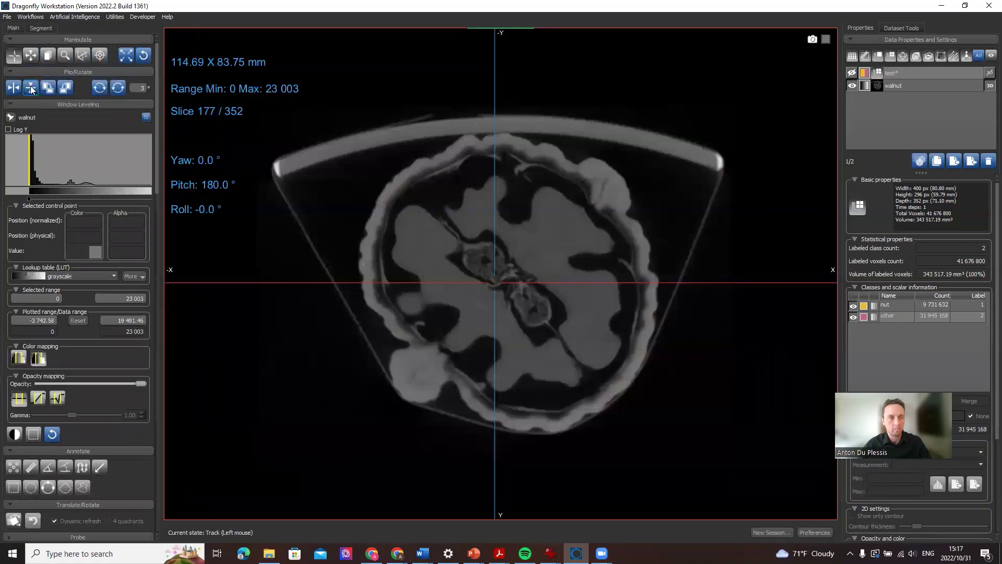
click(32, 90)
middle_drag(534, 187, 555, 166)
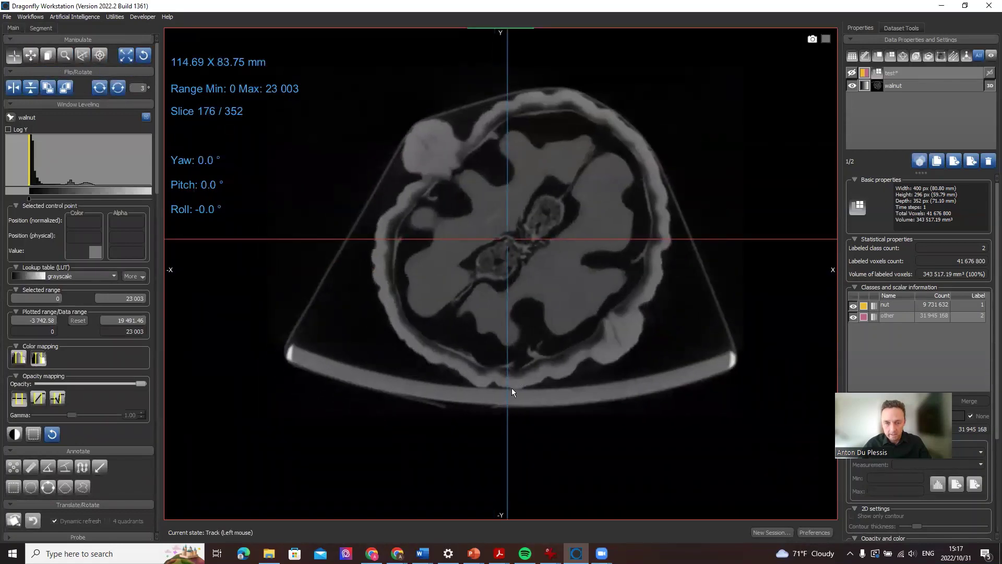
scroll(519, 390, down, 7)
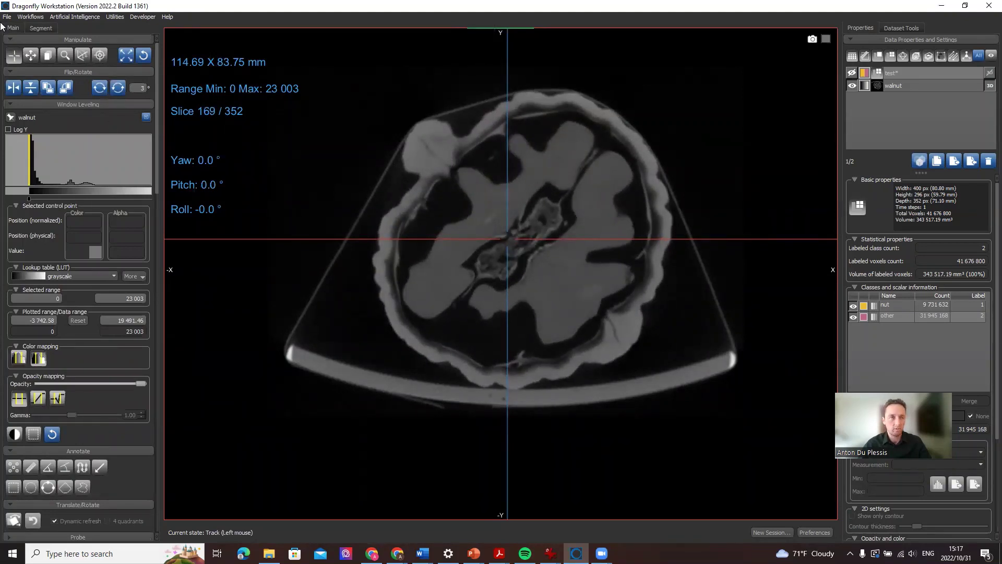
Create a new multi-ROI for the walnut image with Create as Multi-ROI ticked
click(41, 29)
click(911, 86)
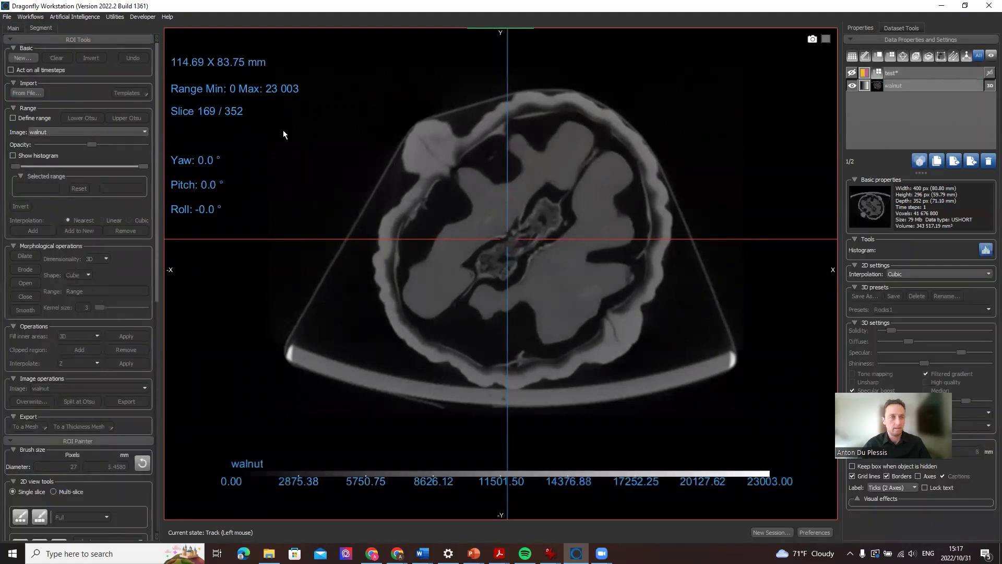
click(20, 58)
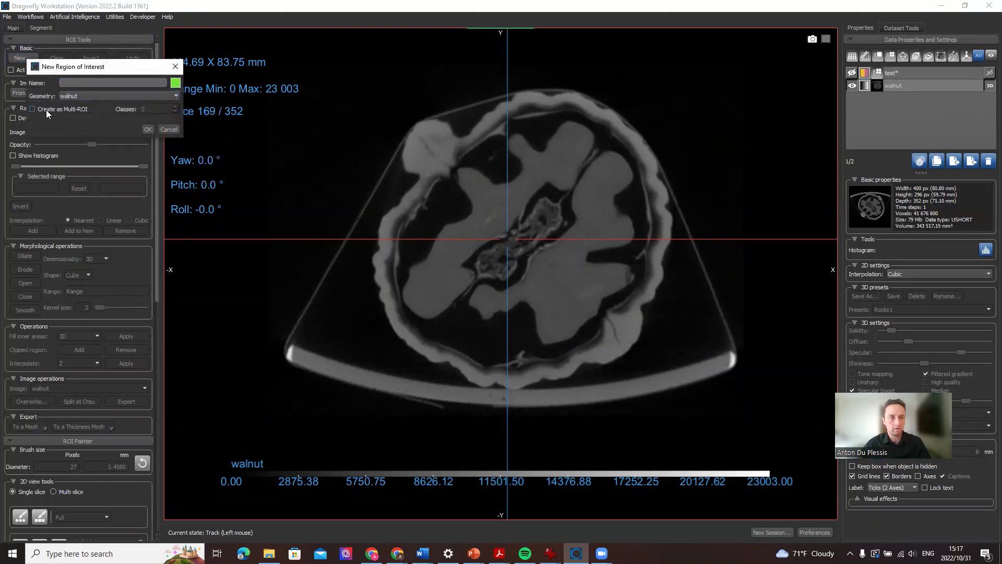
click(33, 109)
click(148, 129)
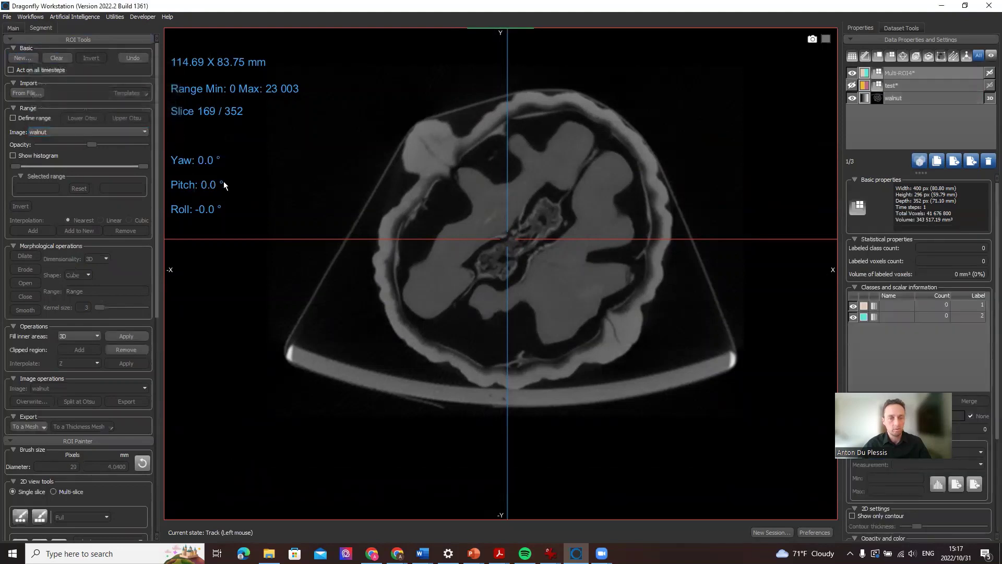
Paint one circular-brush stroke each of class 1 and class 2 along the lower shell, then hide the overlay
click(21, 517)
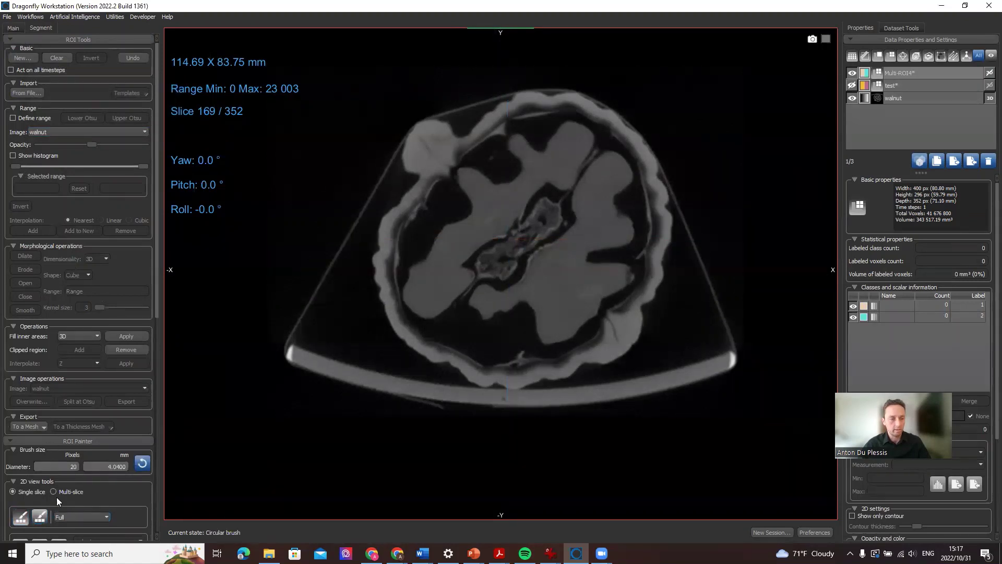
click(916, 306)
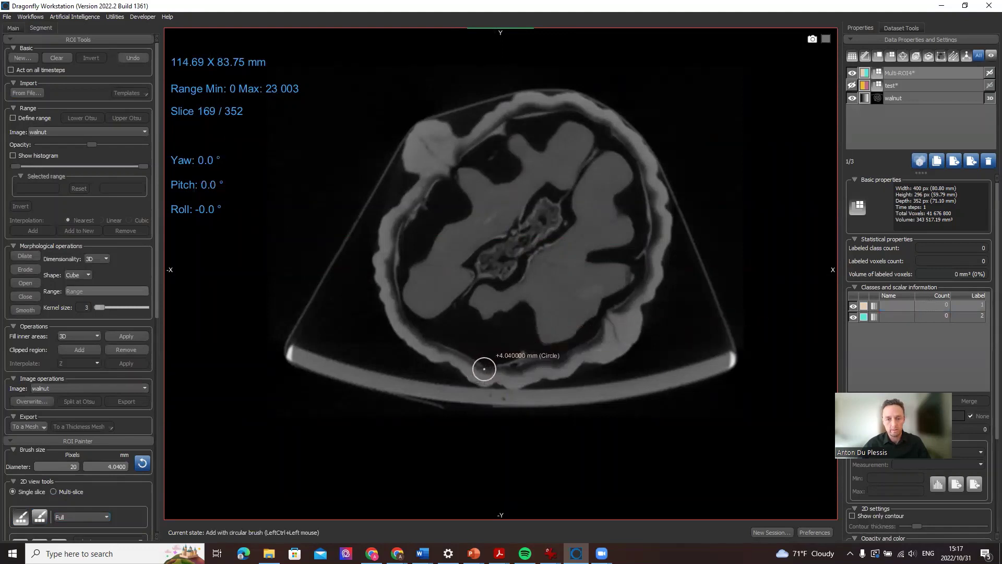
ctrl+drag(484, 369, 527, 376)
click(894, 316)
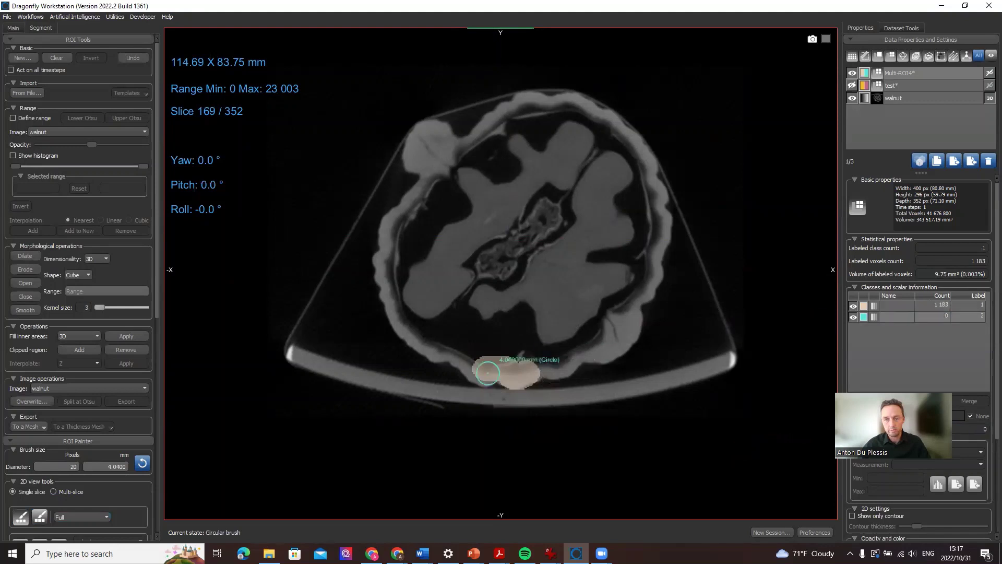
ctrl+drag(497, 401, 589, 408)
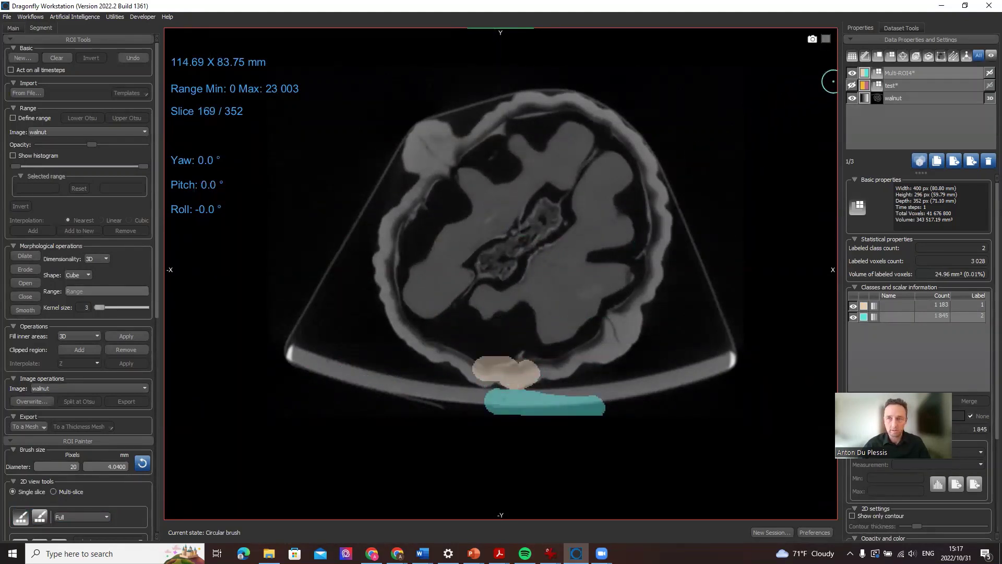
click(852, 75)
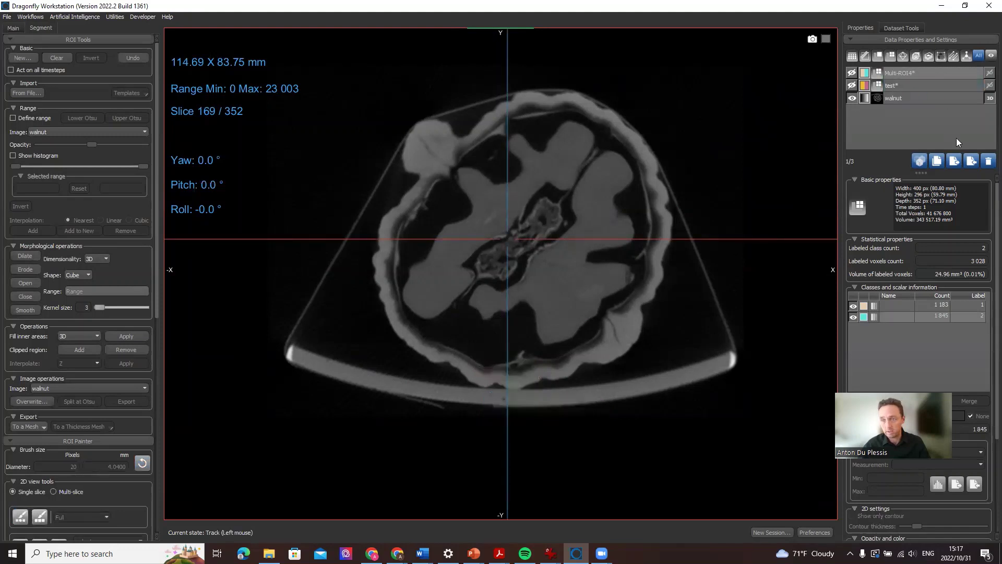
Delete the trial multi-ROI, show the nut/other overlay again, and recentre and zoom into the walnut
click(988, 161)
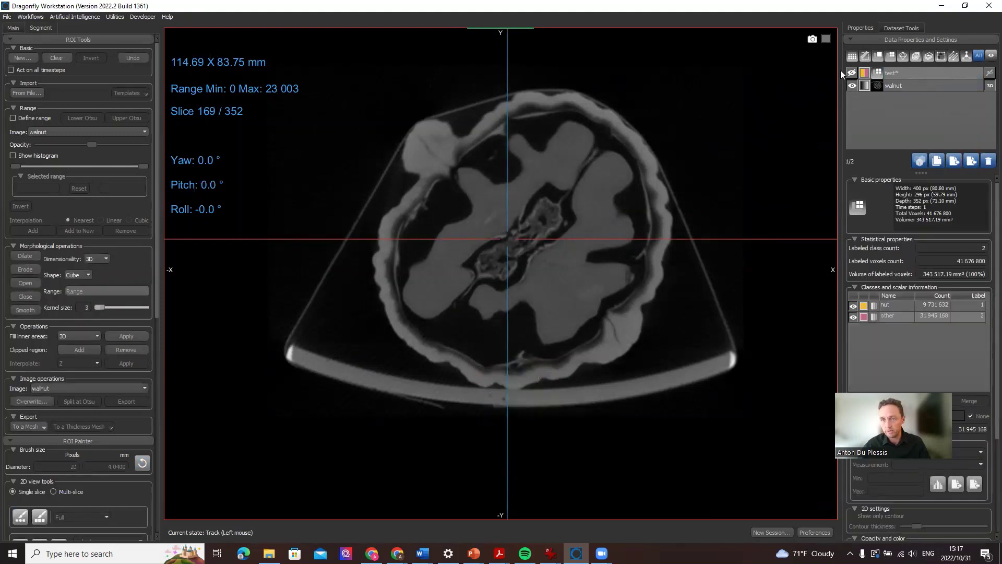
click(852, 73)
ctrl+click(929, 75)
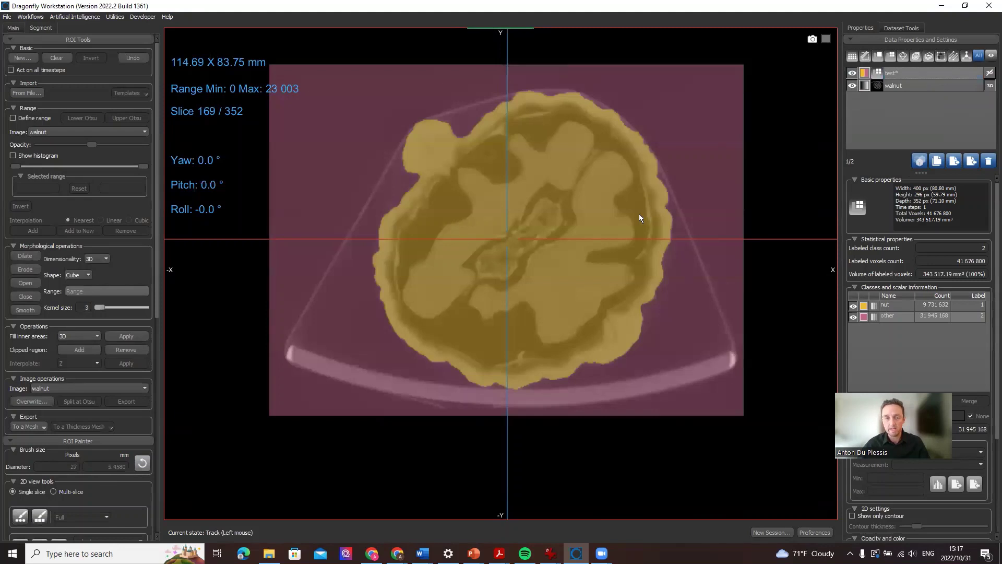
middle_drag(639, 214, 630, 228)
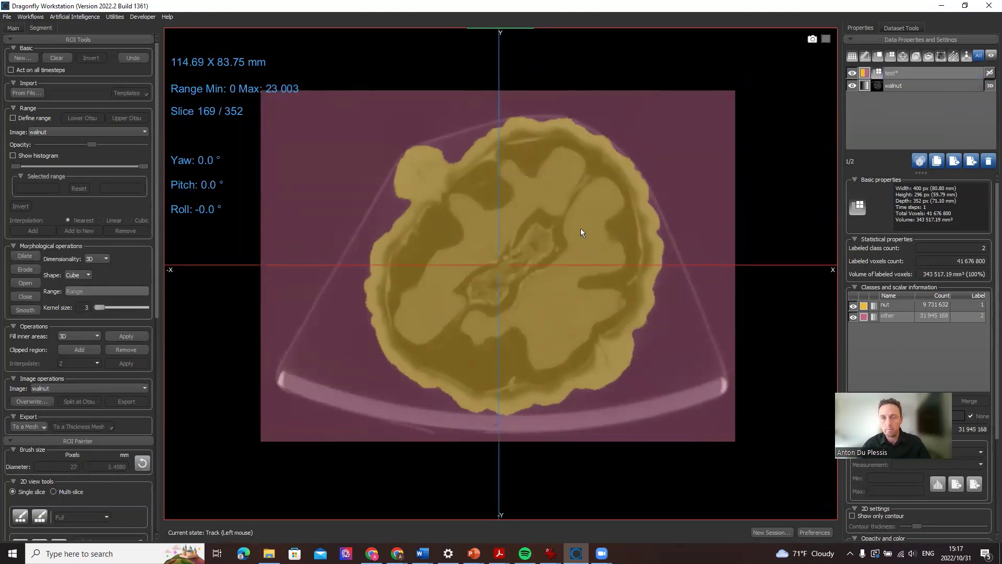
right_drag(576, 218, 575, 260)
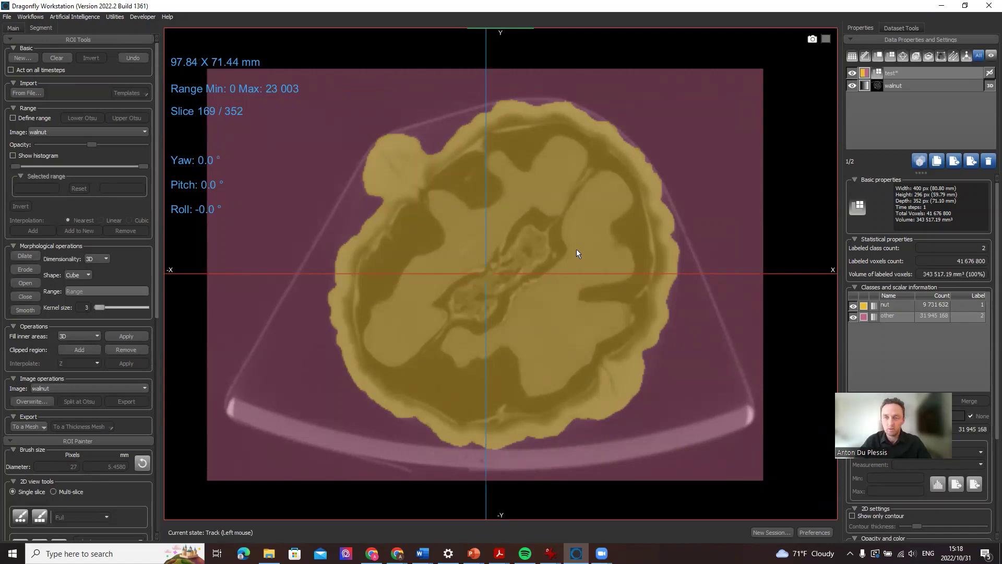
Rename class B to 'other' alongside class A 'nut', then select the test* multi-ROI
double_click(898, 315)
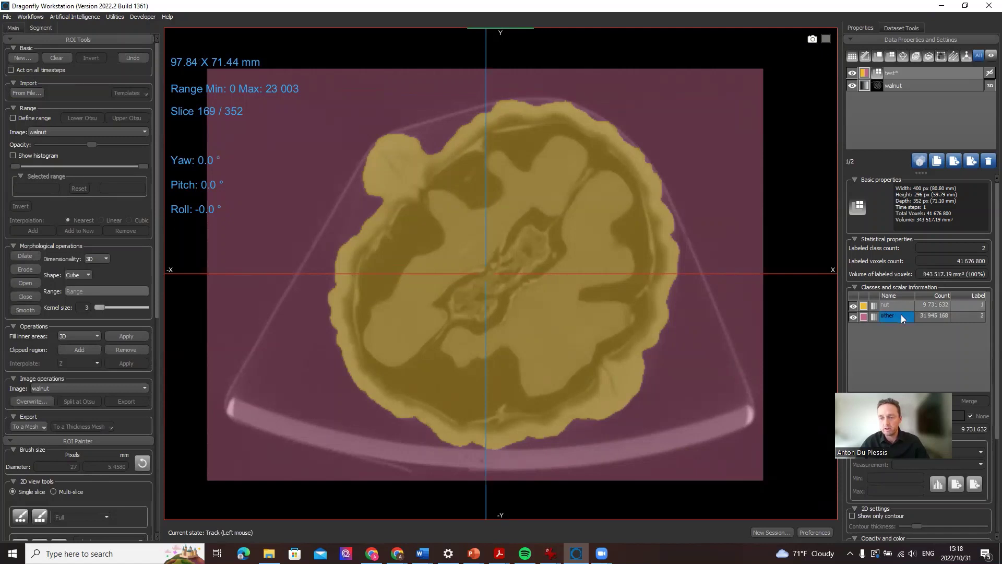
key(Return)
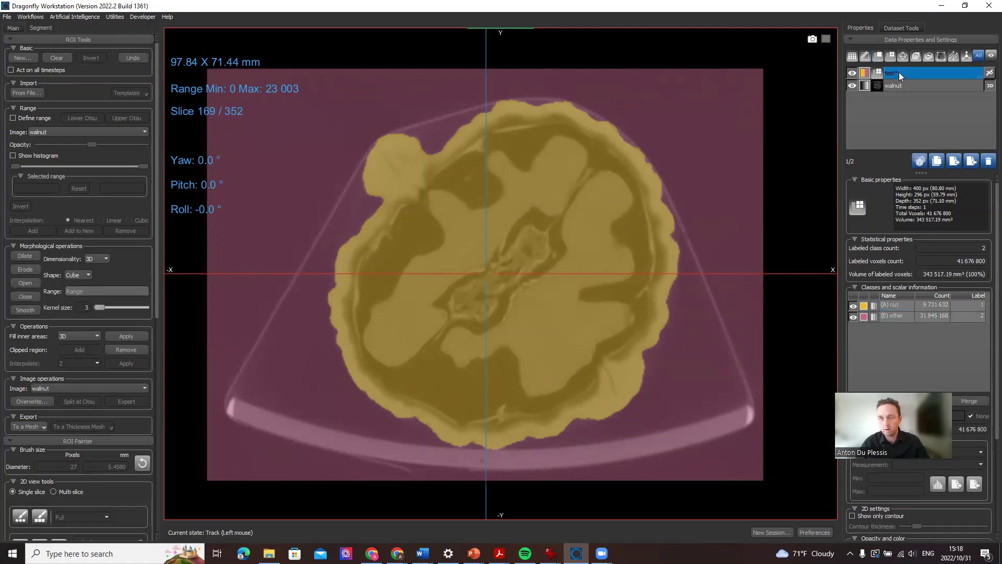
click(890, 306)
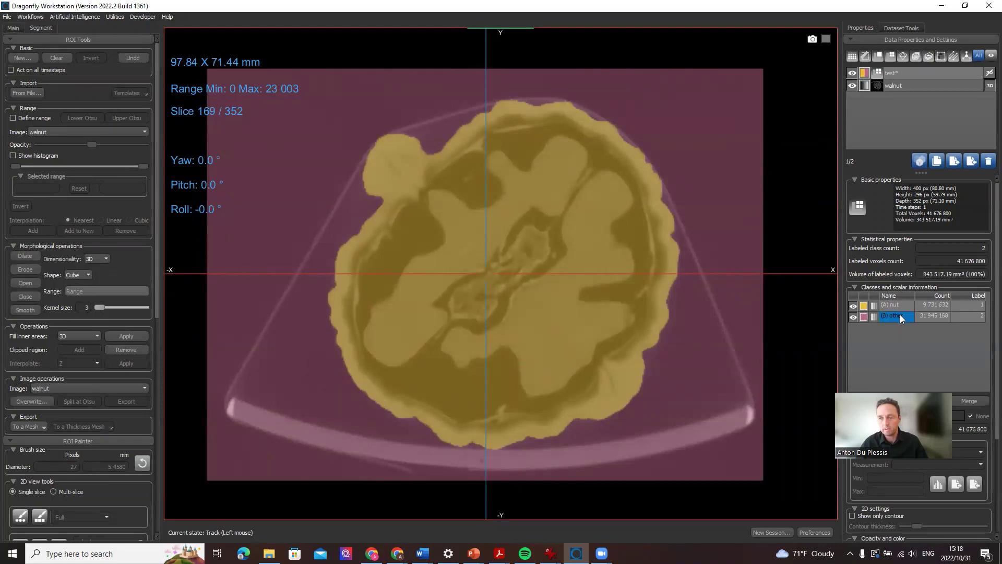
click(897, 323)
click(892, 73)
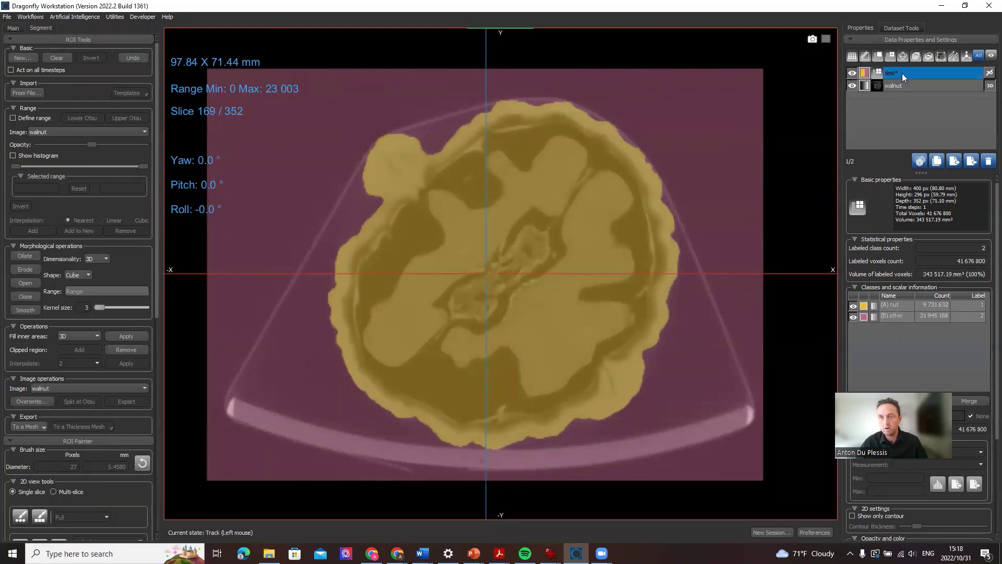
right_click(902, 73)
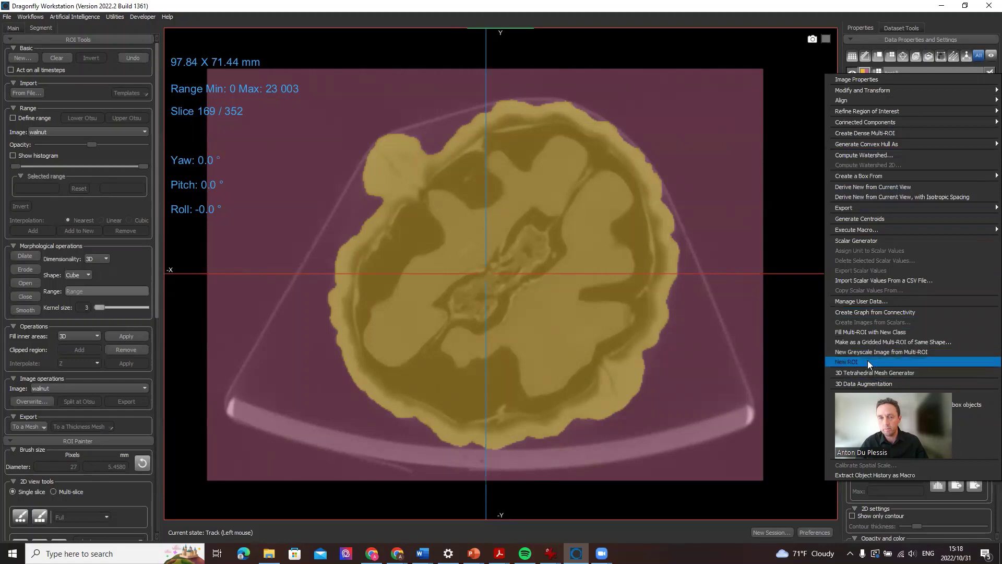
click(689, 159)
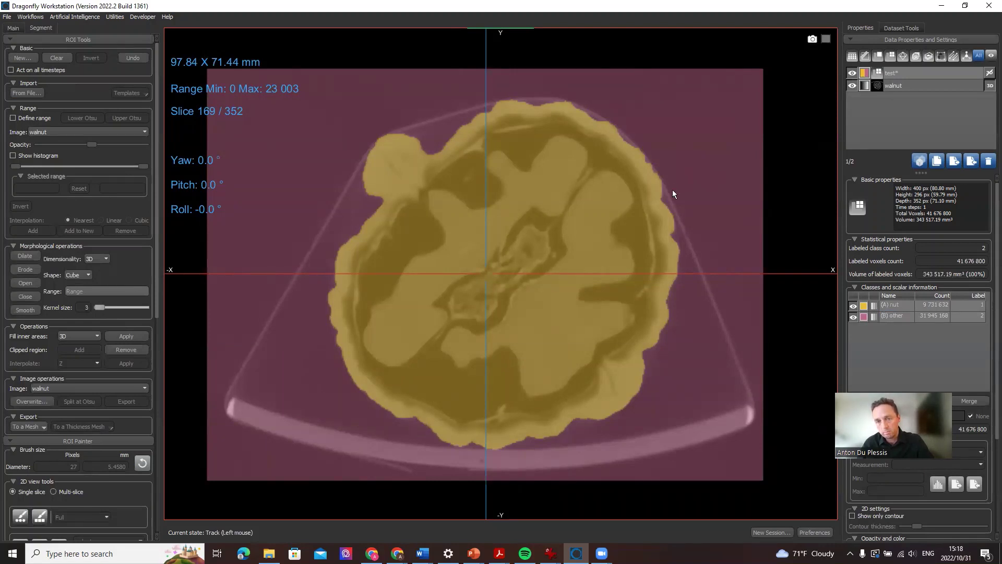
middle_drag(672, 190, 681, 197)
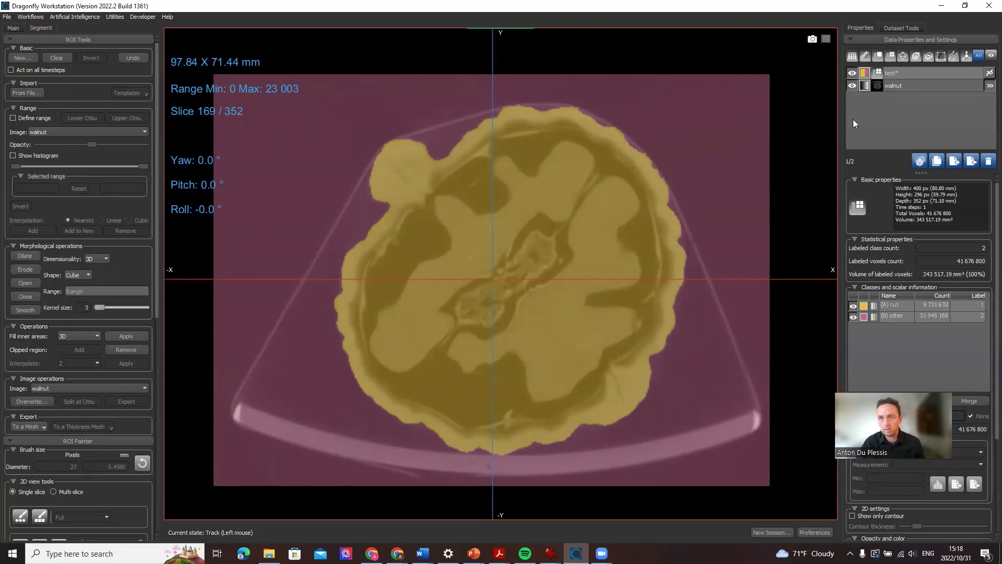
click(905, 71)
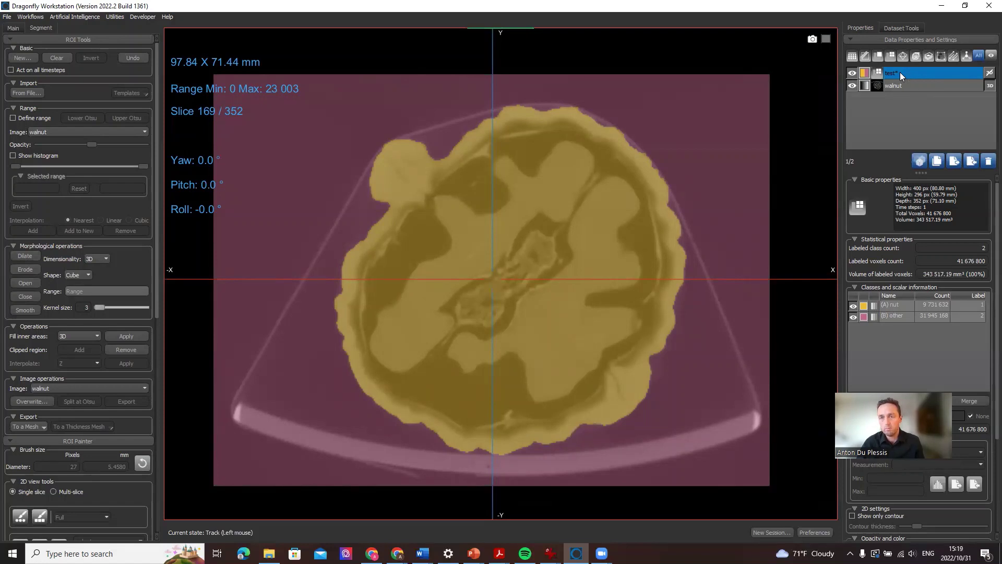
Downsample the test multi-ROI by a factor of 10 via Modify and Transform > Sample, creating 'test (Sampled)'
right_click(900, 72)
click(754, 145)
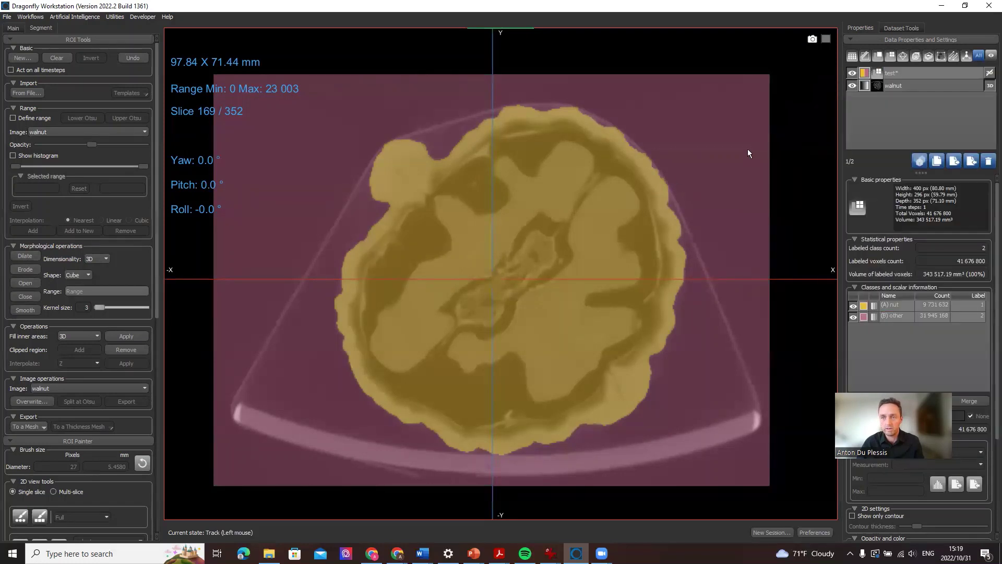
click(914, 86)
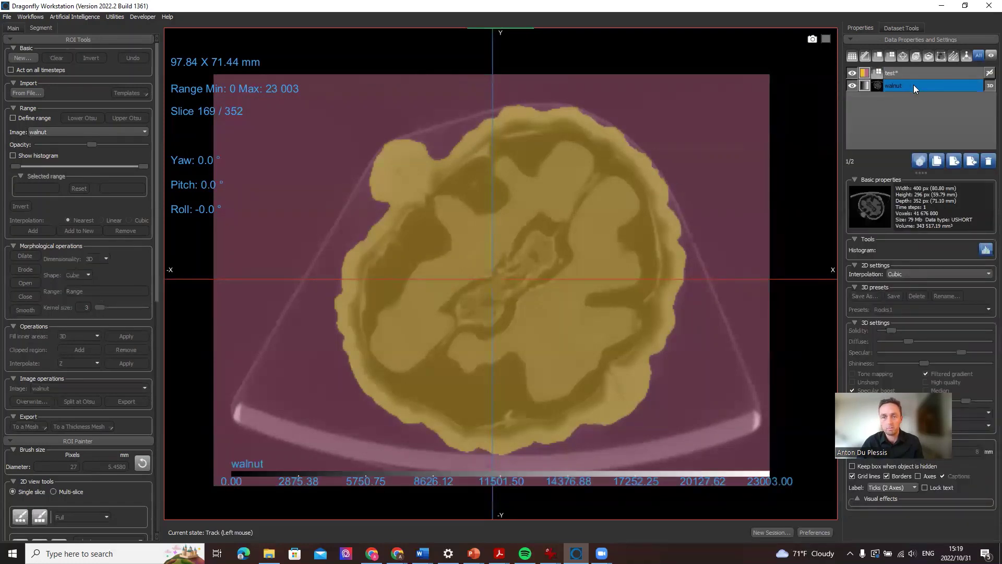
click(914, 70)
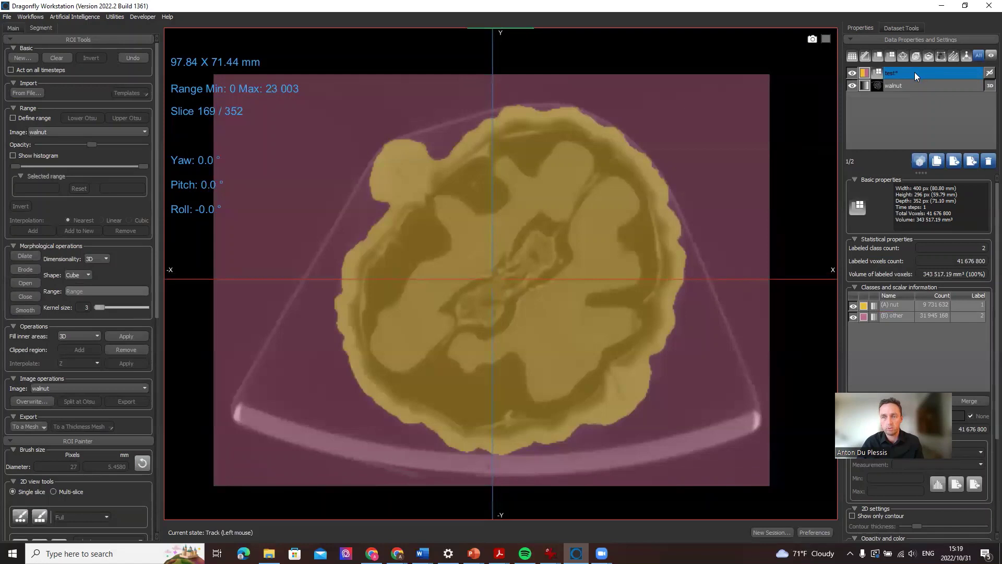
right_click(914, 72)
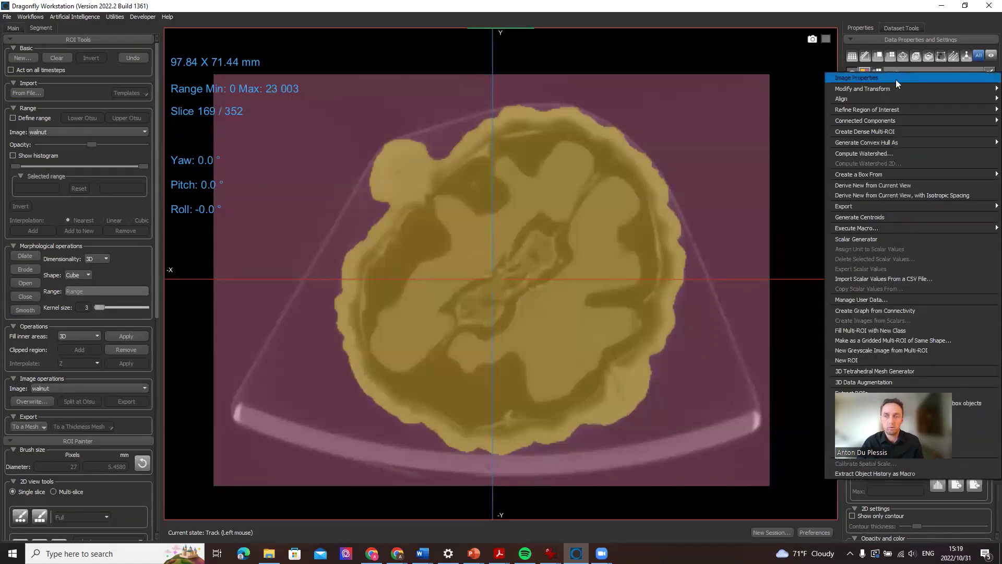
mouse_move(881, 99)
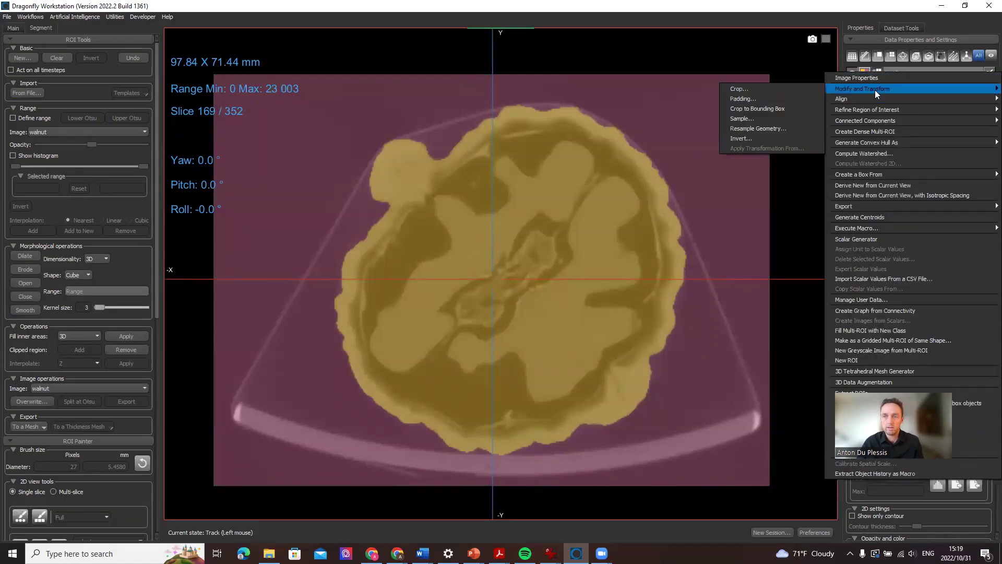
click(754, 120)
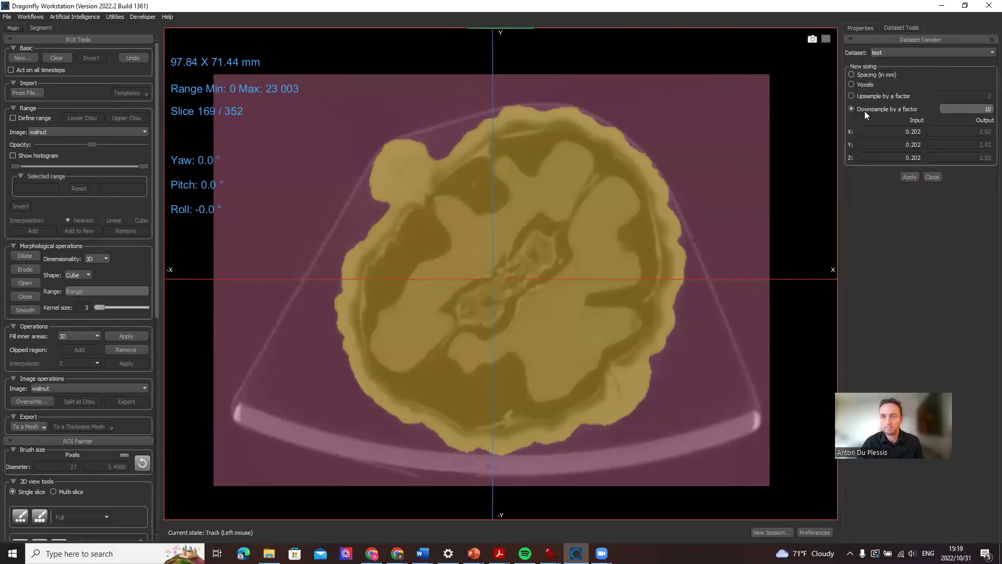
click(976, 110)
click(910, 177)
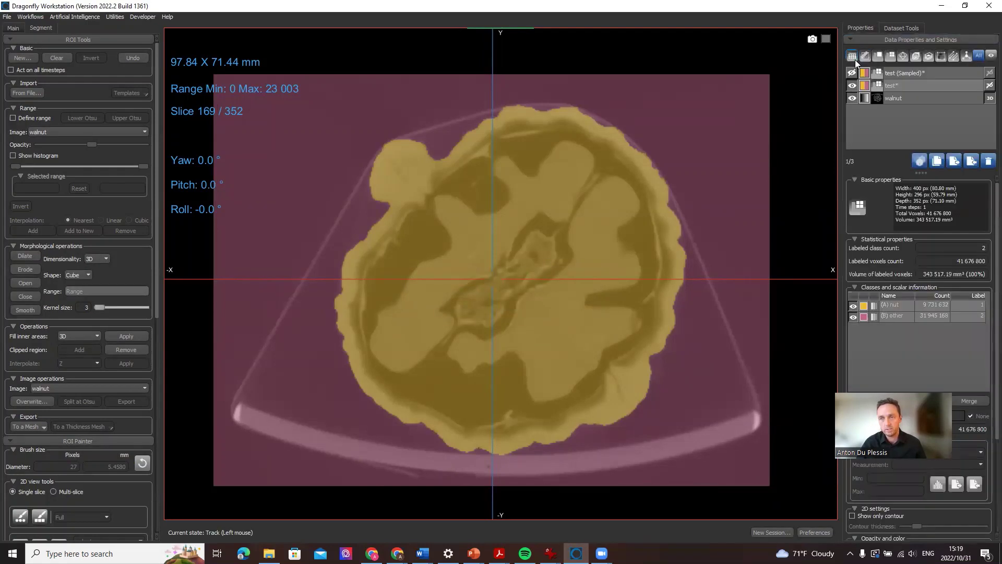
Show test (Sampled)* instead of test* over the slice, recentre the walnut, and select test (Sampled)*
click(852, 73)
click(853, 85)
click(896, 72)
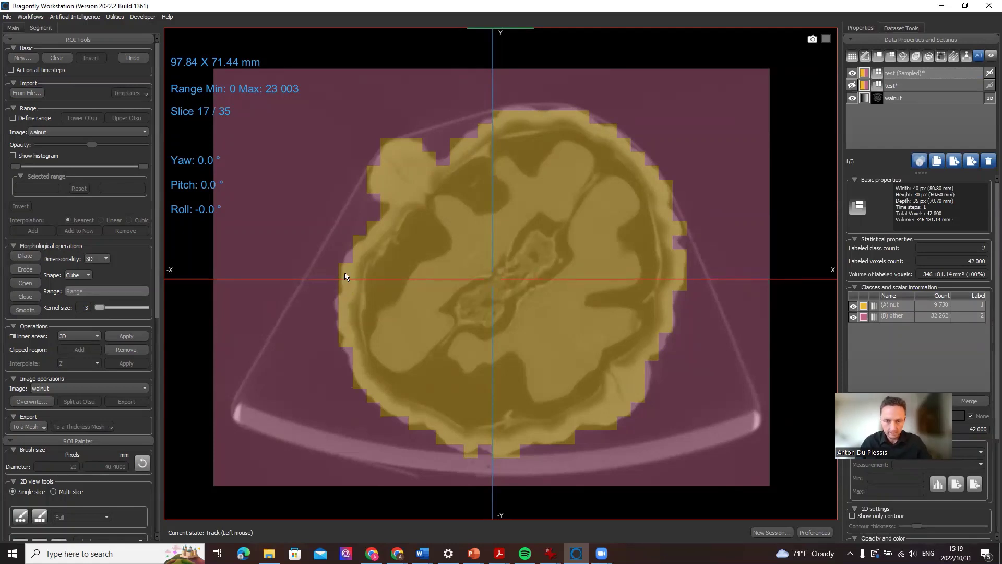
middle_drag(579, 218, 562, 226)
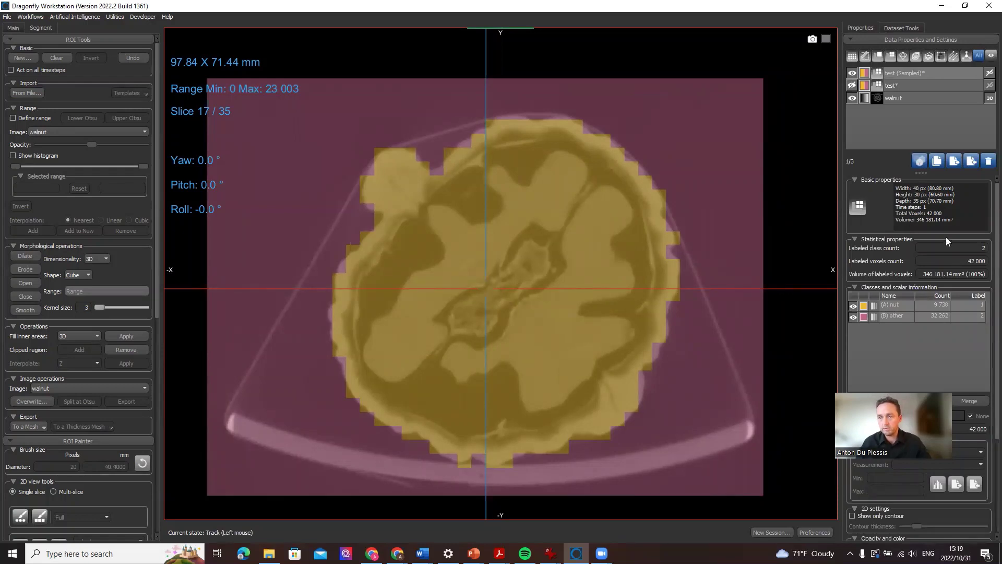
click(910, 73)
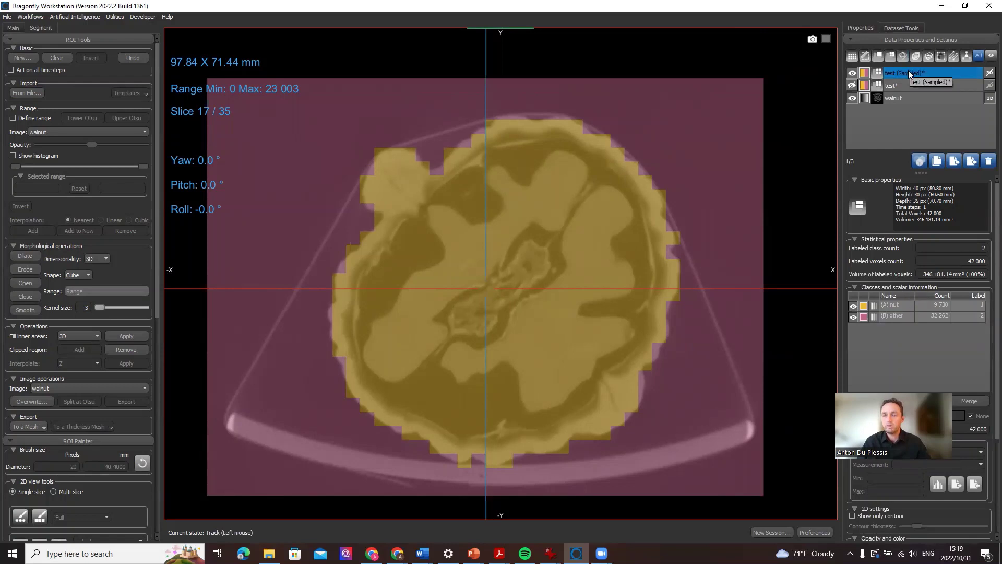
Run the 3D Tetrahedral Mesh Generator on test (Sampled)* to create 'test (Sampled) 3D mesh'
right_click(908, 70)
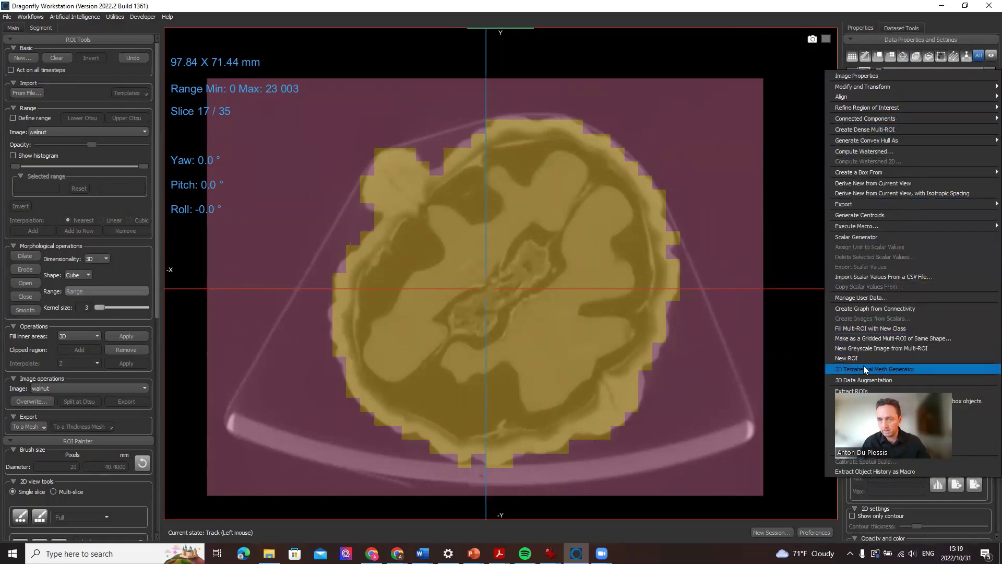
click(896, 367)
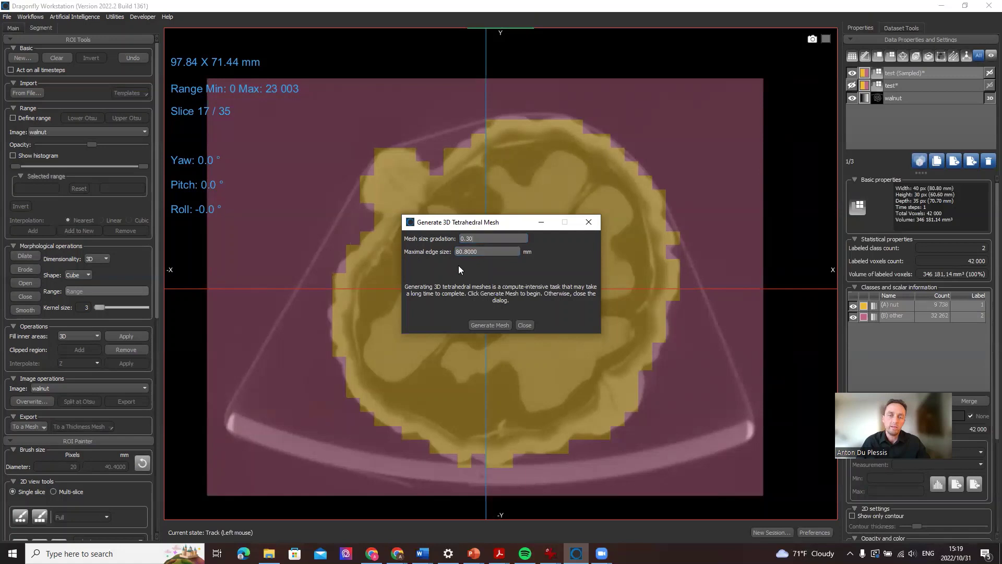
click(495, 326)
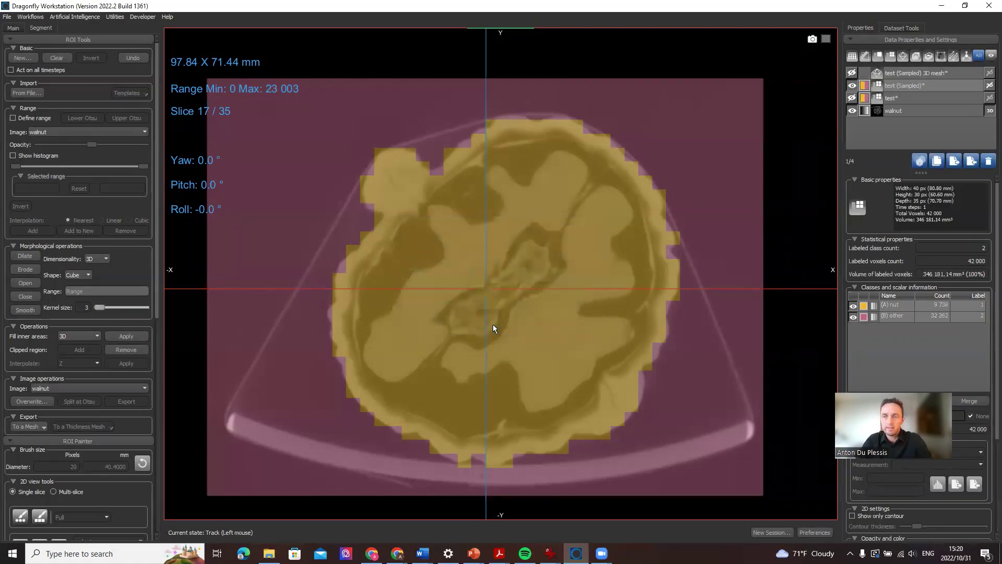
Select the new 3D mesh, overlay it on the walnut slice, and scroll through neighbouring slices
click(903, 73)
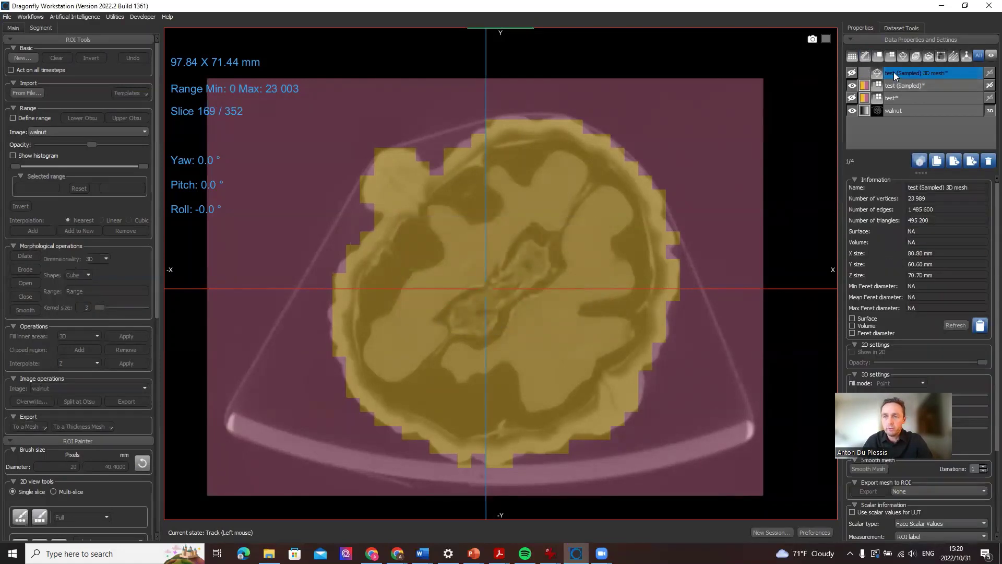
click(852, 73)
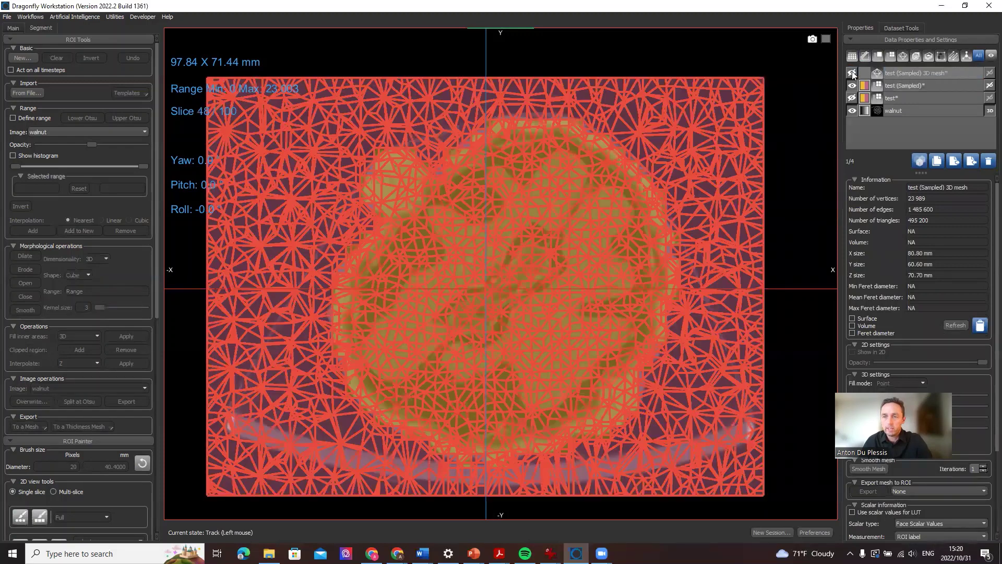
click(906, 73)
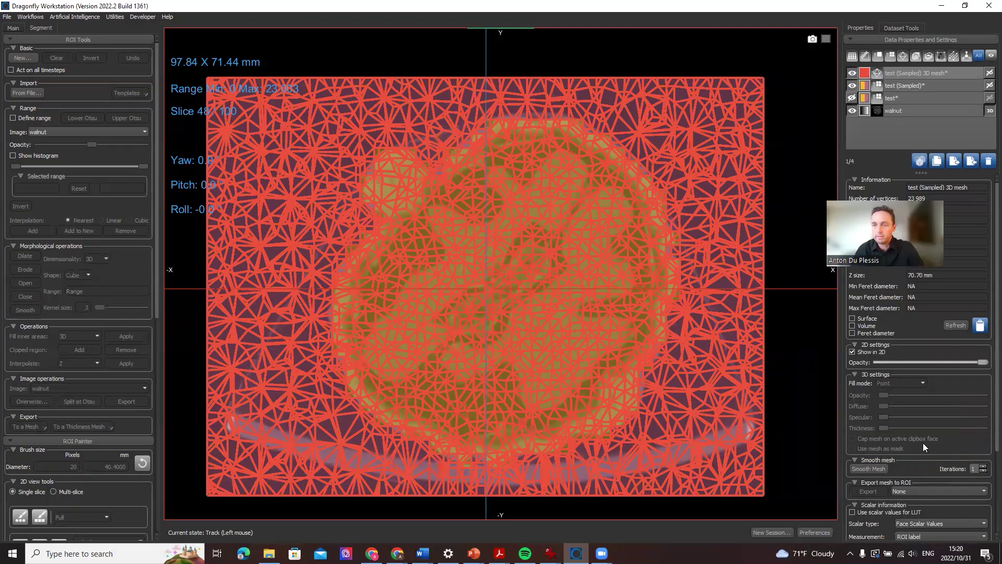
scroll(923, 442, down, 3)
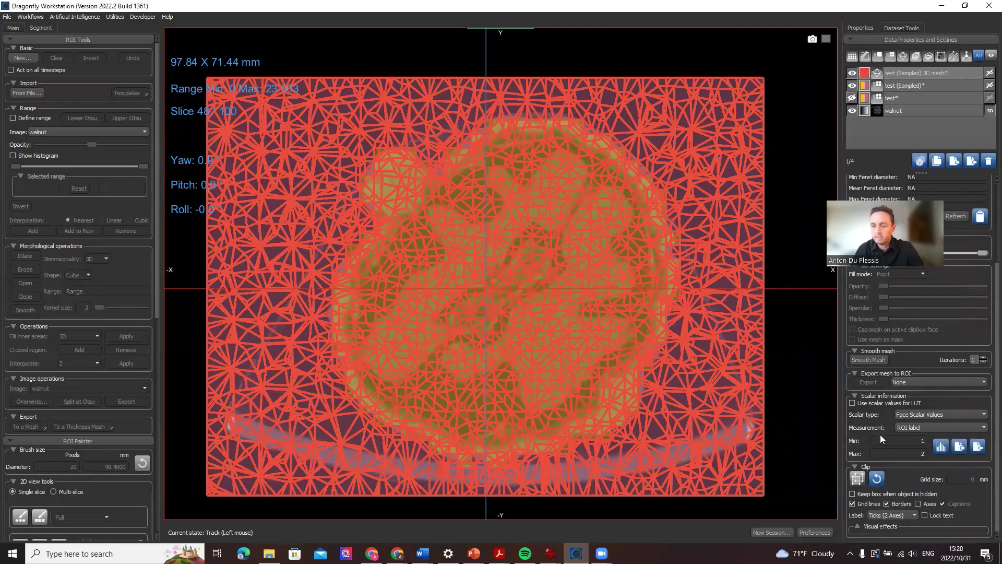
scroll(889, 445, up, 1)
scroll(887, 428, up, 2)
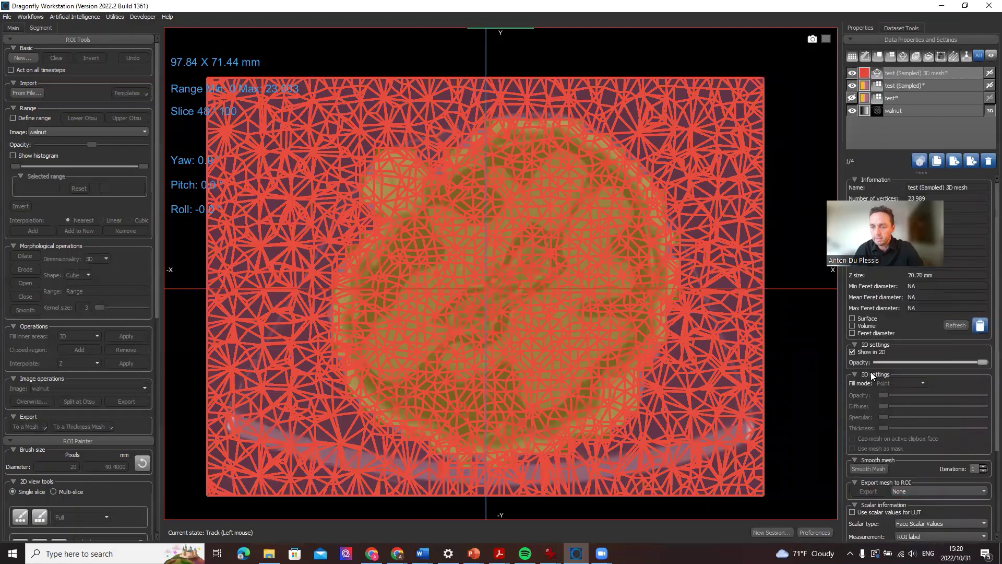
scroll(878, 393, down, 3)
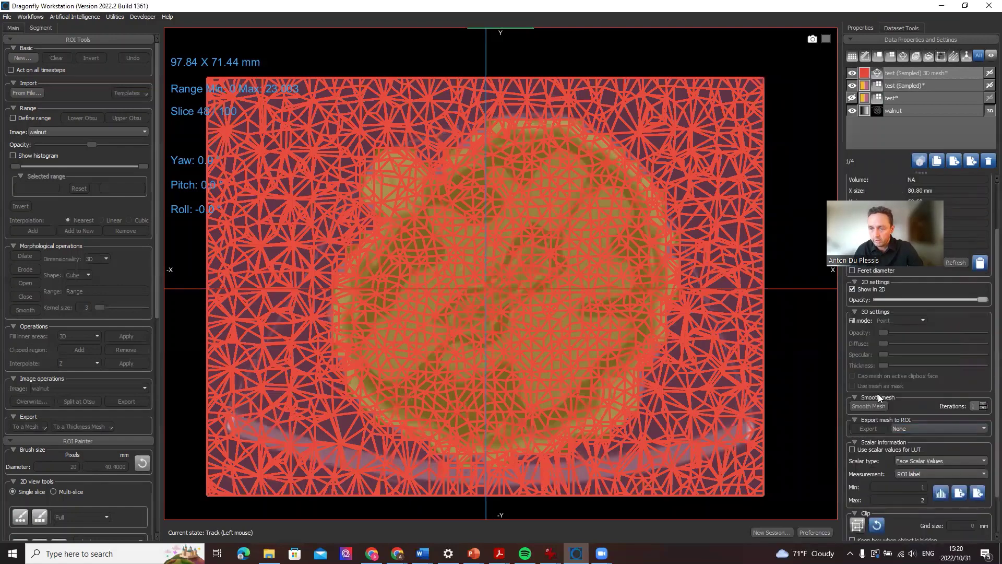
Enable 'Use scalar values for LUT' to colour the mesh by ROI label, and inspect several slices
click(853, 449)
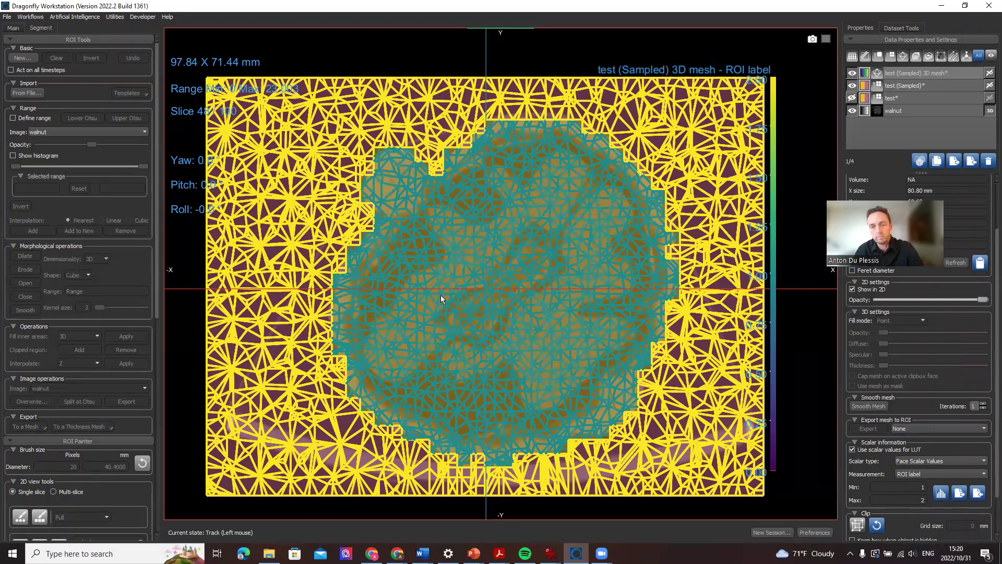
scroll(497, 211, down, 1)
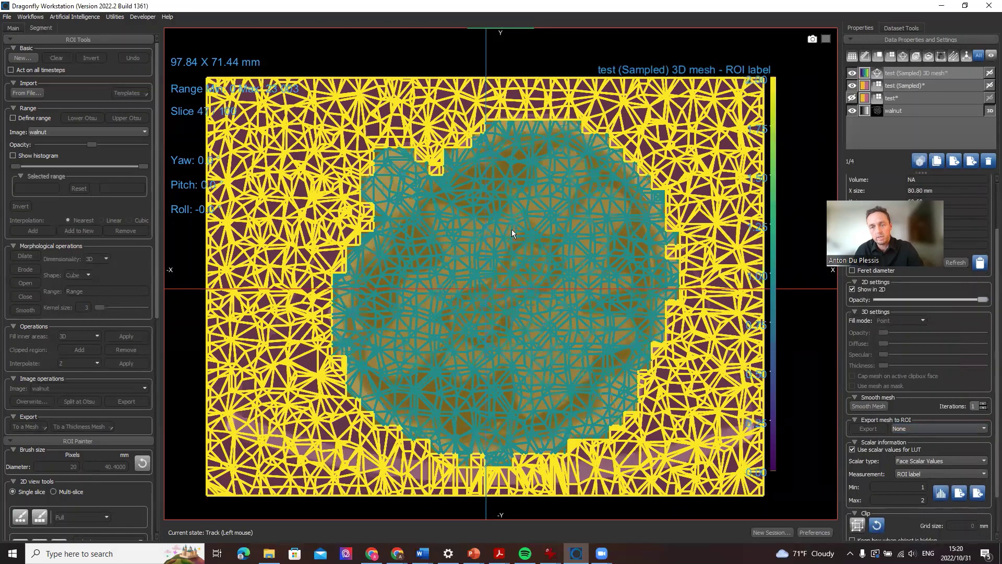
scroll(521, 243, up, 5)
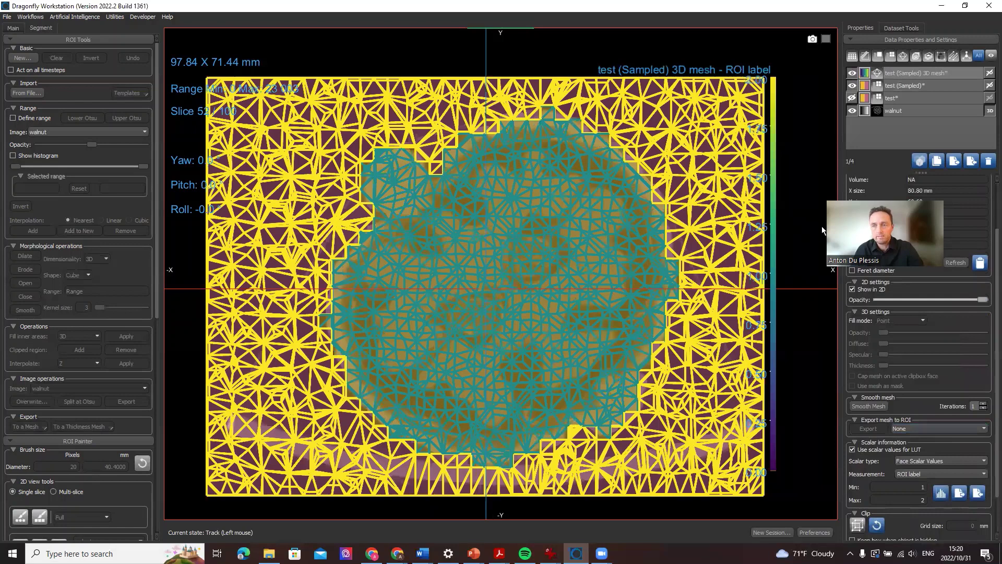
scroll(822, 230, down, 3)
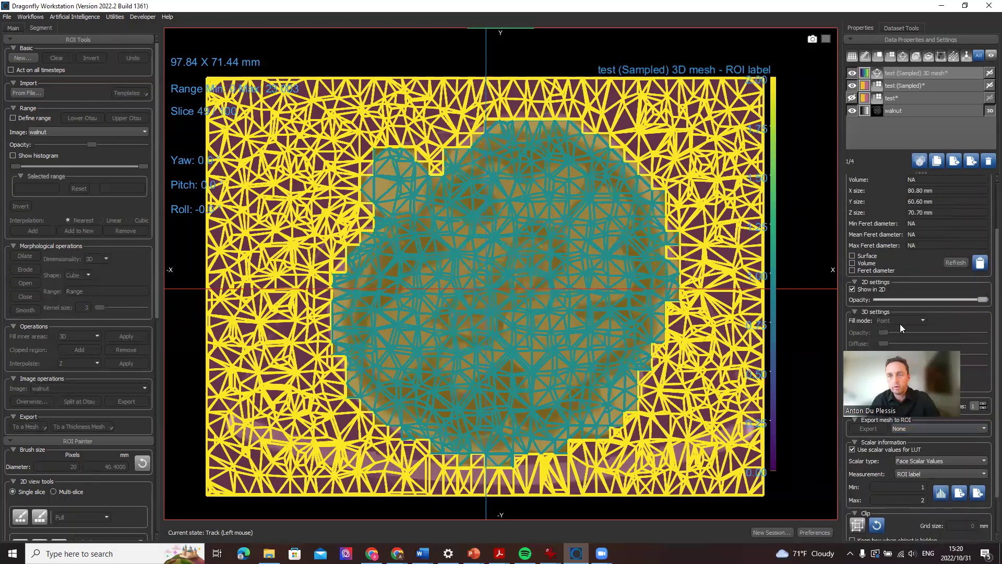
Hide the whole-walnut mesh, select only the nut class in test (Sampled), and generate its tetrahedral mesh
click(853, 75)
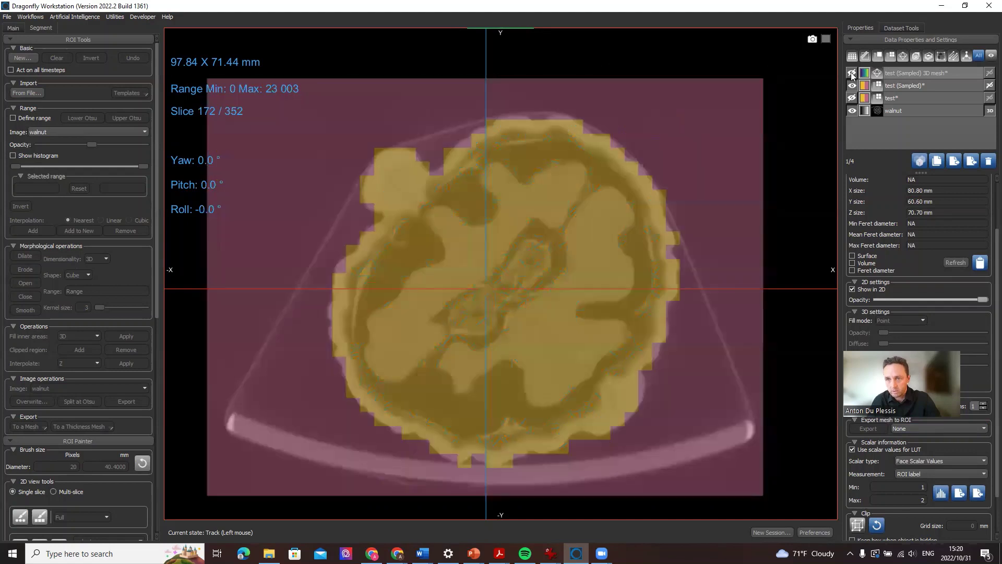
click(898, 86)
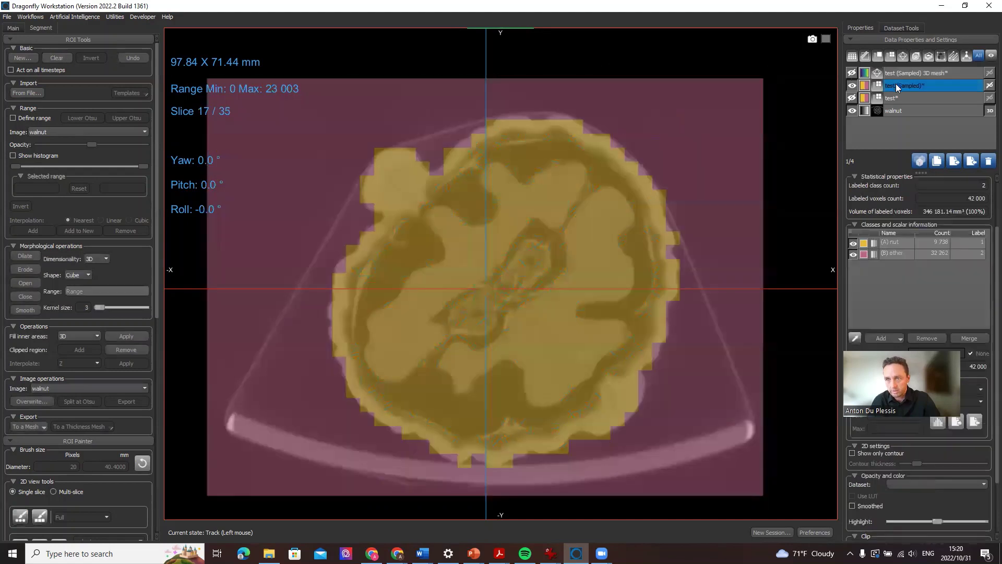
click(893, 243)
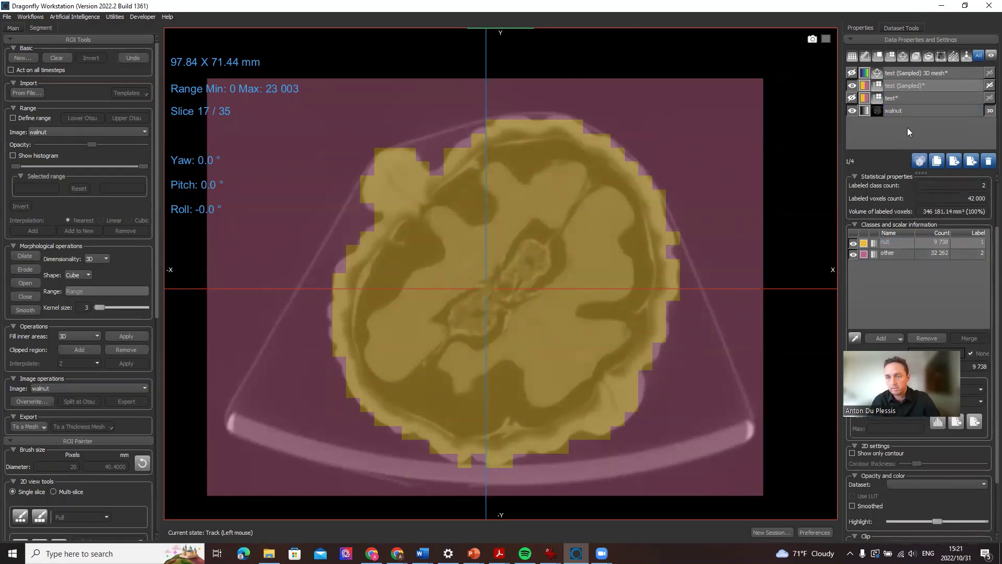
click(915, 91)
right_click(913, 86)
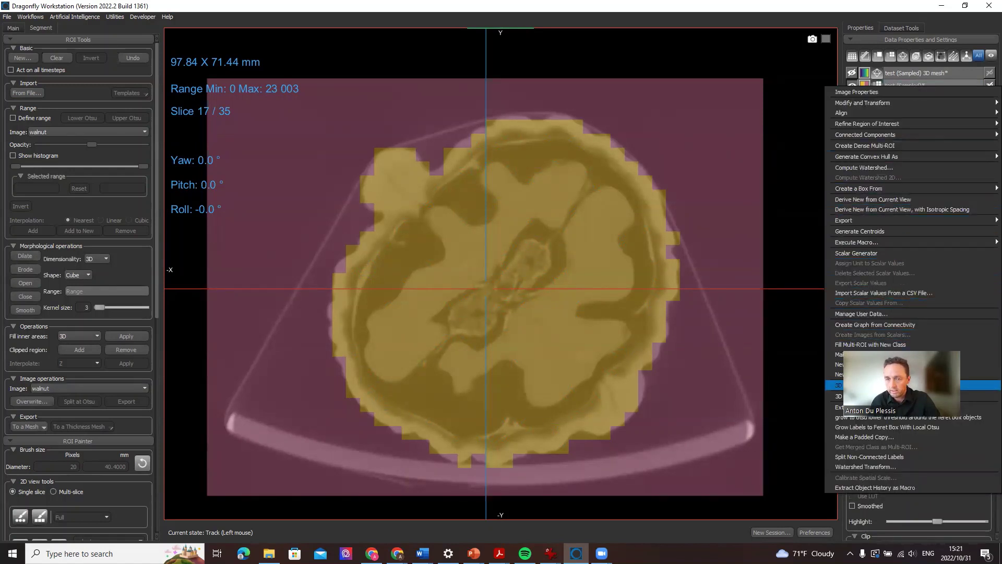
click(867, 385)
click(493, 325)
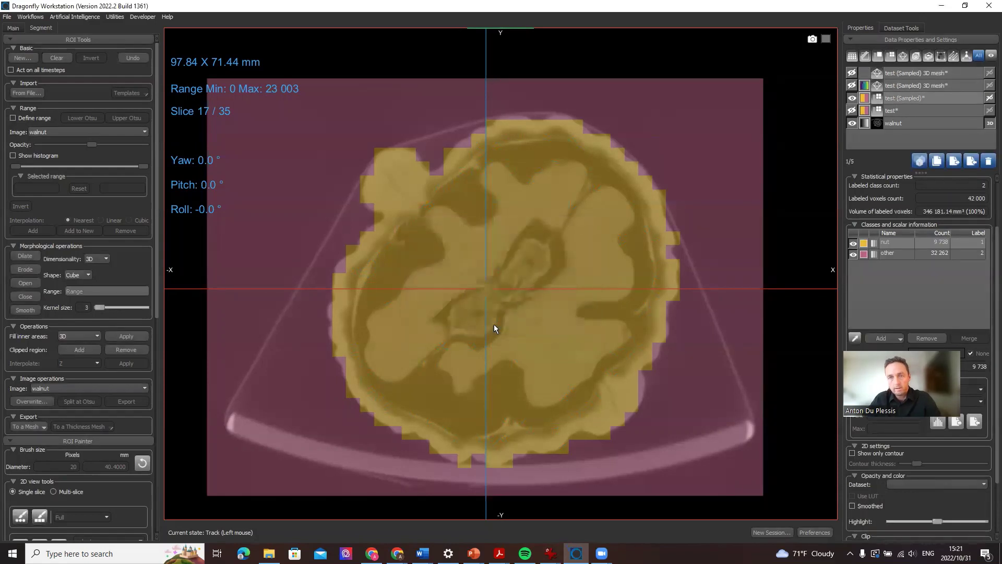
Show the new nut-only mesh and hide the original and sampled ROI overlays
click(852, 72)
click(852, 110)
click(852, 97)
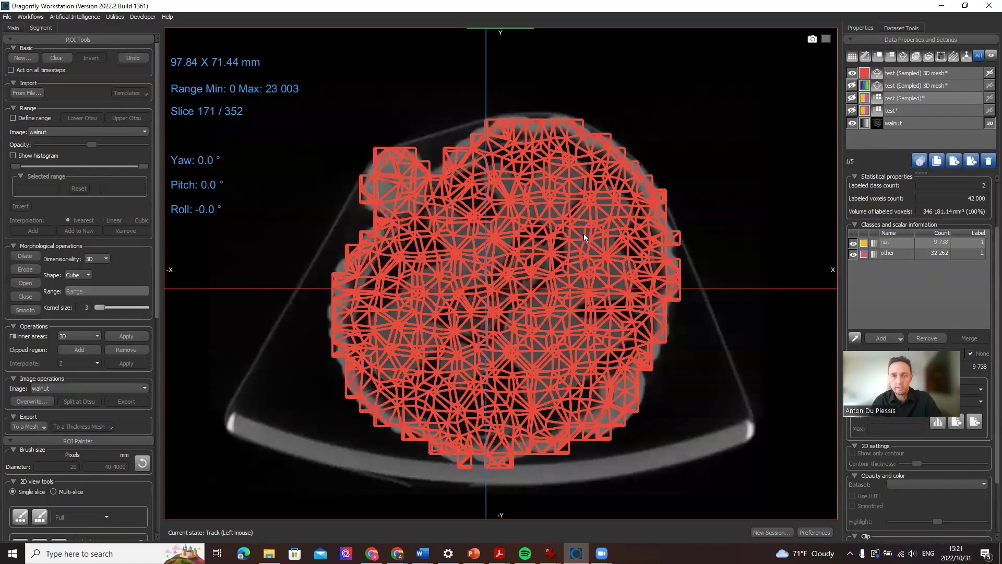
scroll(583, 234, down, 3)
scroll(584, 237, down, 3)
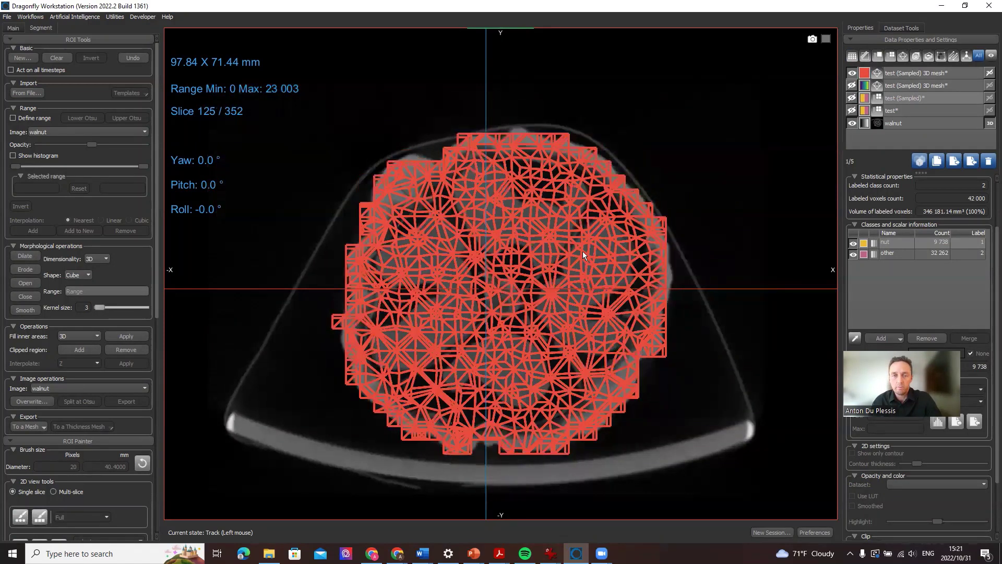
scroll(582, 251, up, 3)
scroll(581, 252, up, 2)
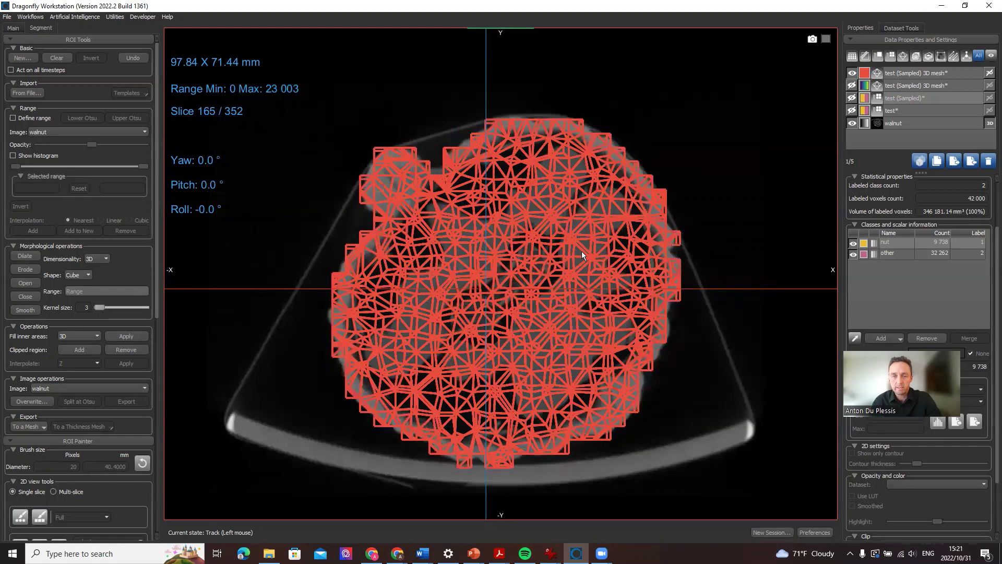
scroll(582, 251, up, 1)
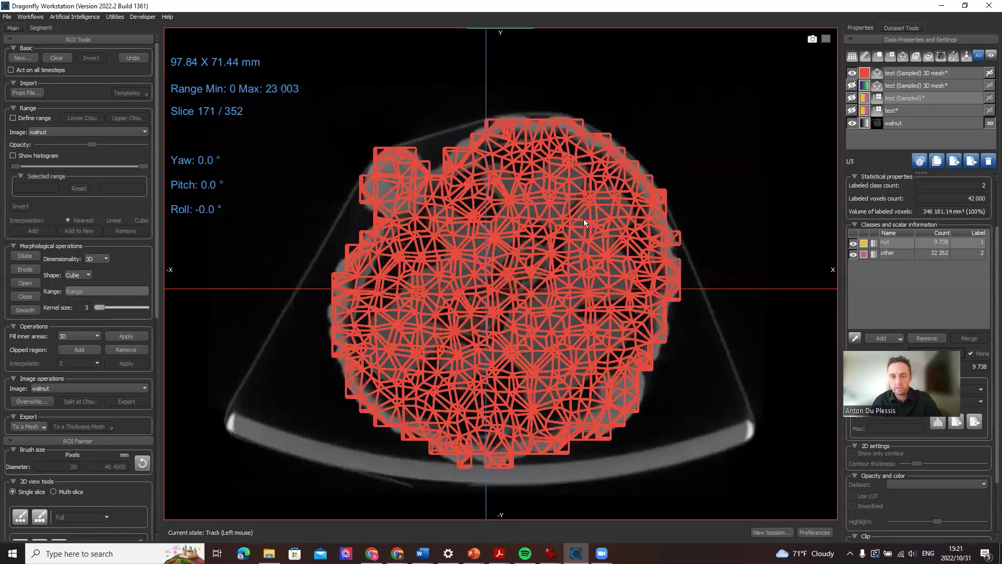
scroll(583, 254, up, 1)
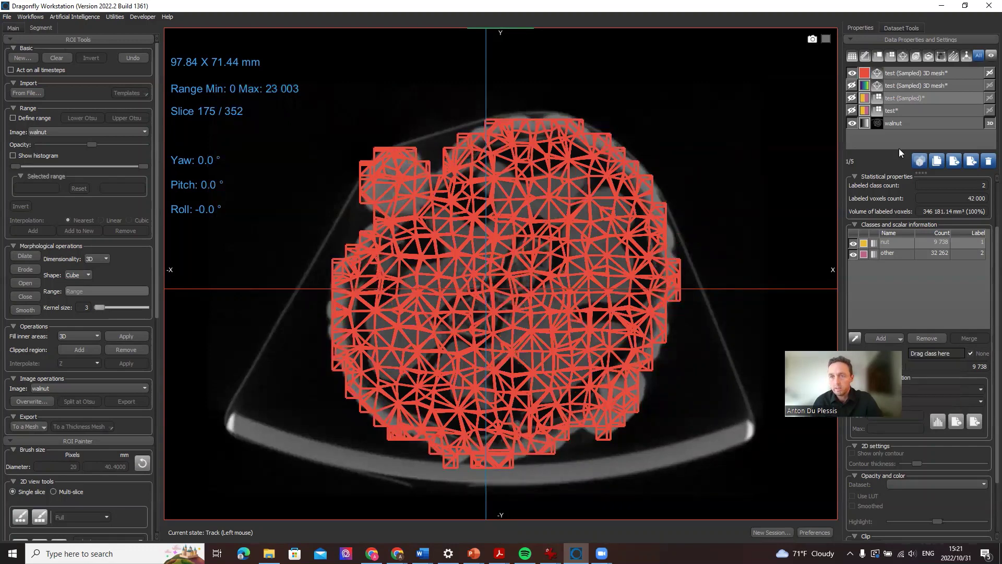
click(916, 74)
right_click(917, 72)
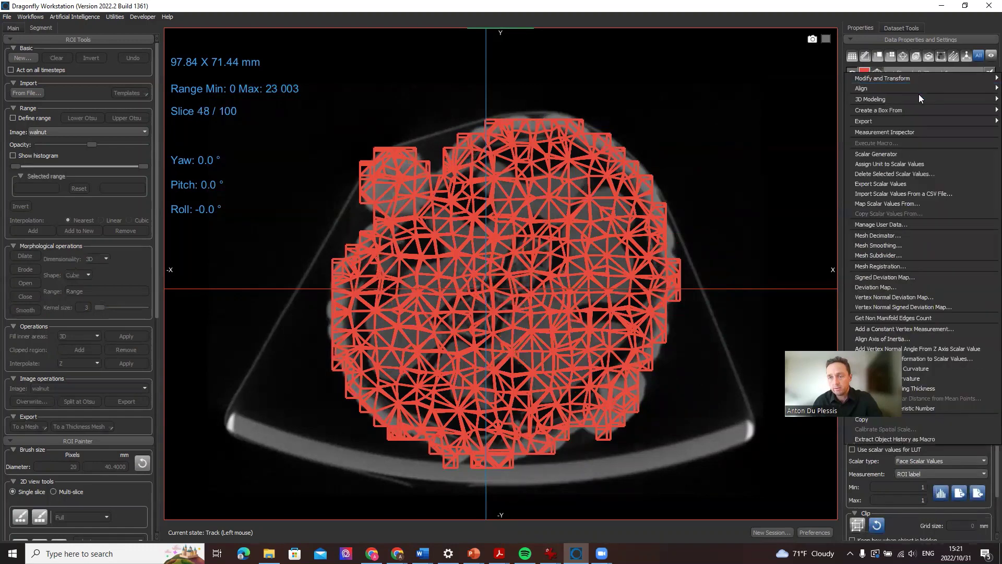
mouse_move(904, 121)
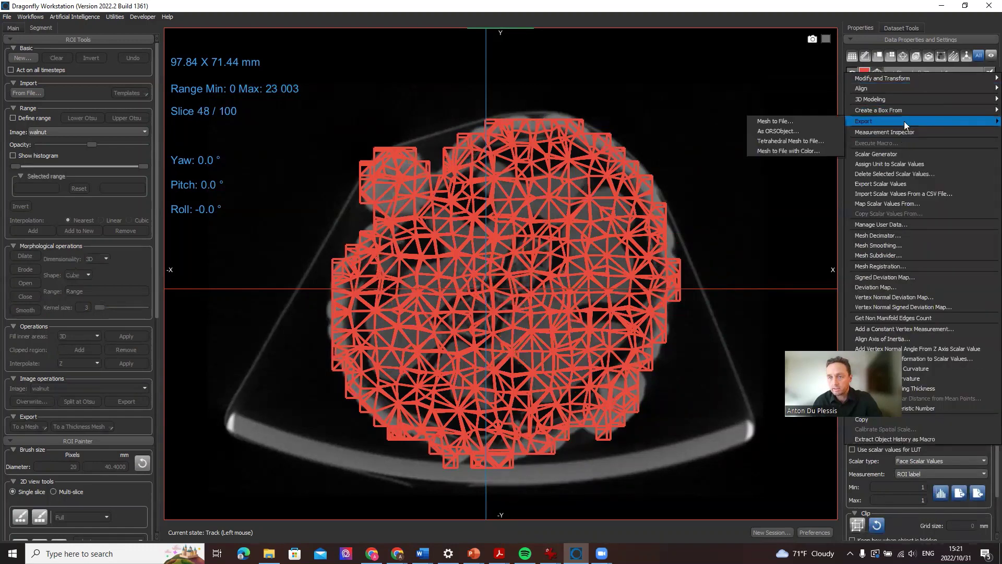
click(796, 141)
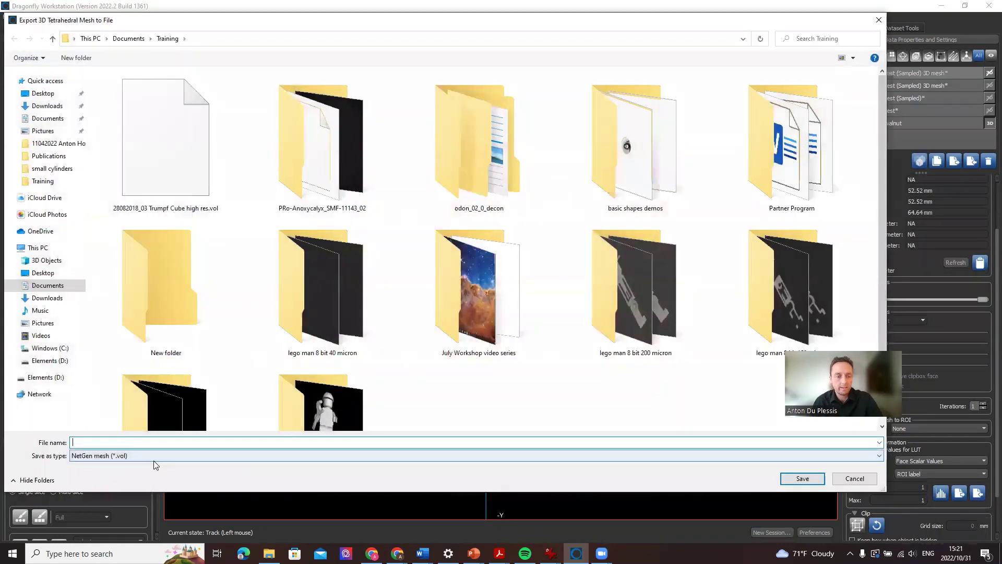
click(155, 455)
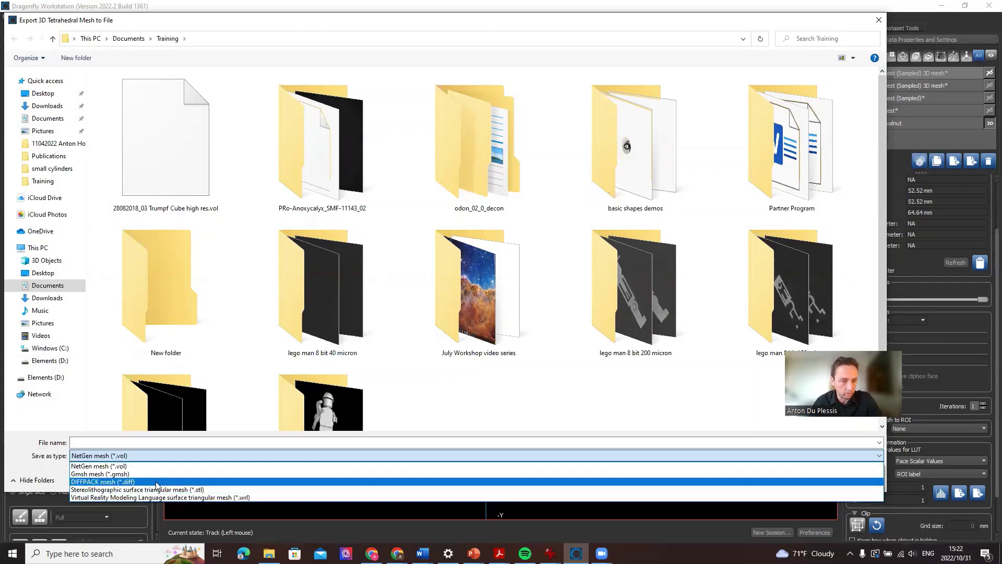
click(247, 460)
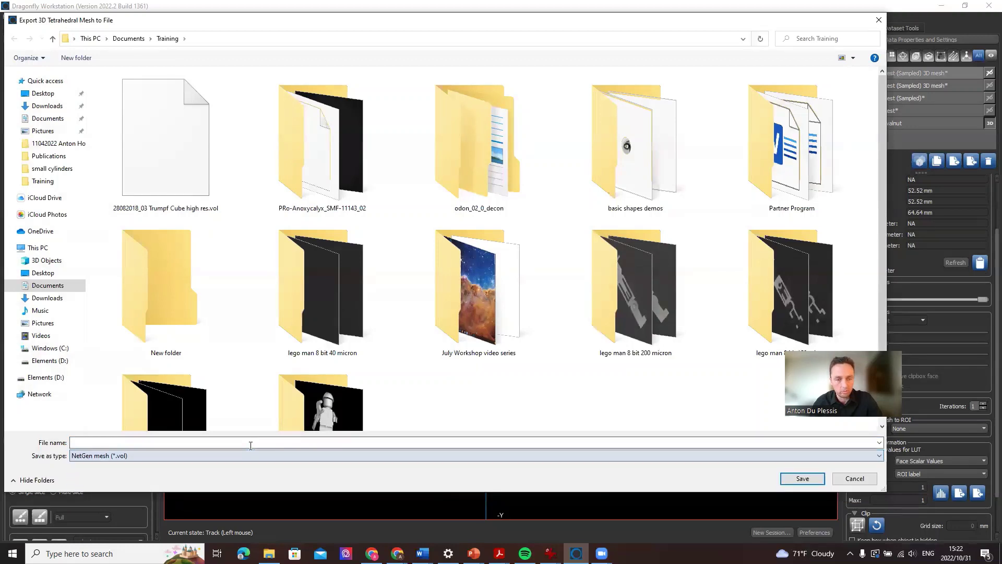
click(855, 479)
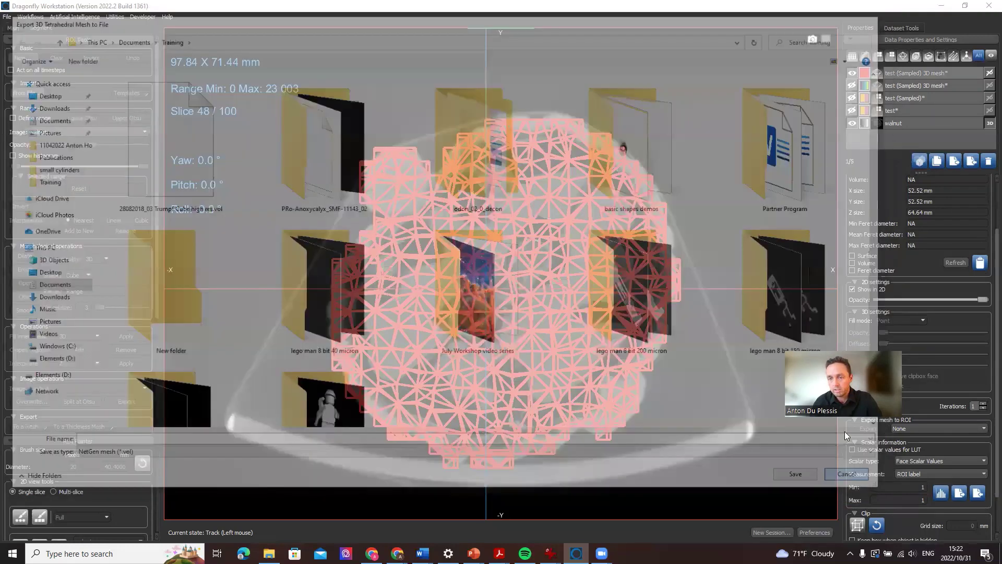